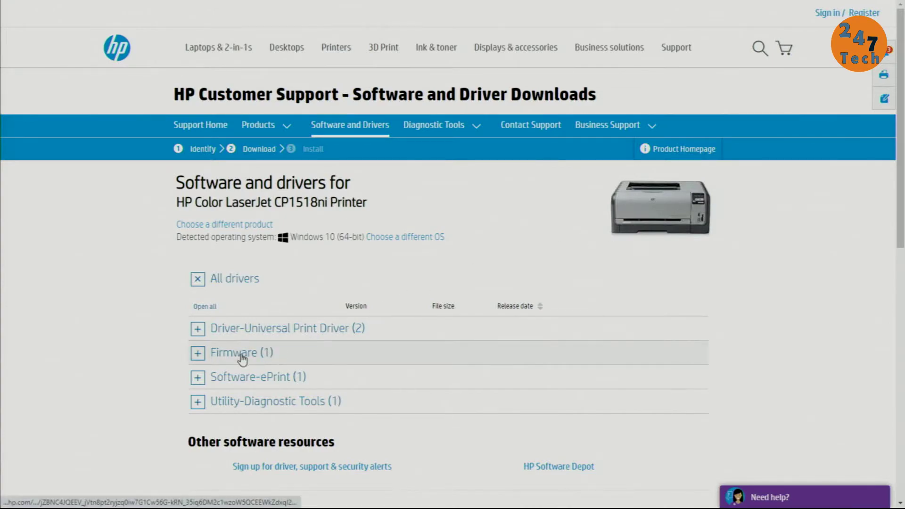
Expand the Firmware section for the HP Color LaserJet CP1518ni and start downloading the HP Color LaserJet Printer Firmware Update Utility.
key(ctrl+plus)
key(ctrl+plus)
key(ctrl+plus)
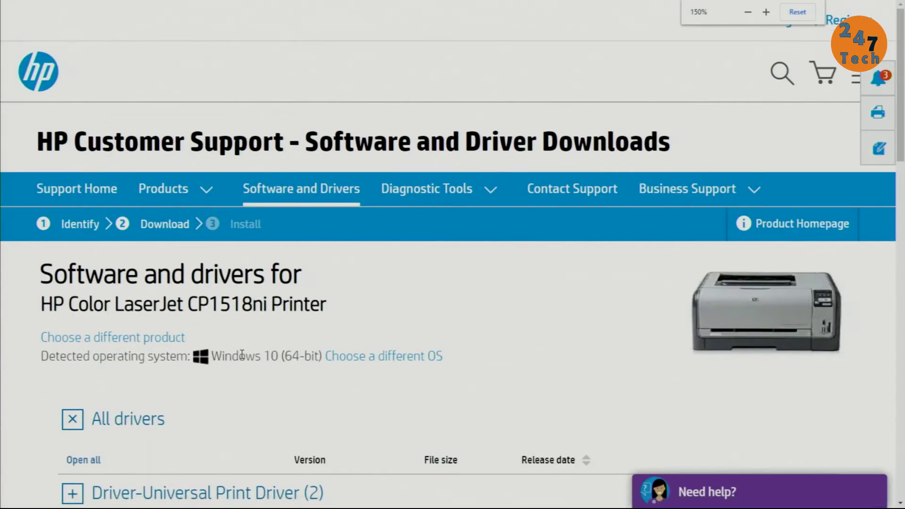
scroll(254, 345, down, 4)
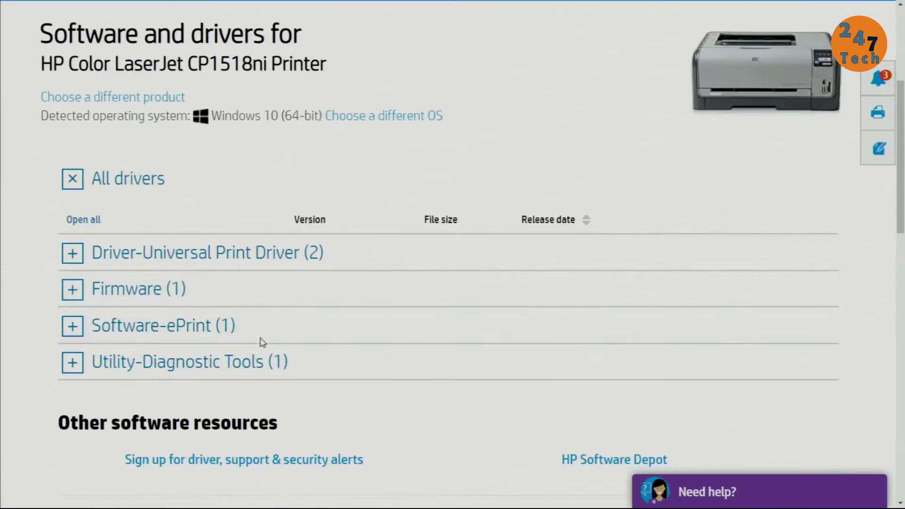
click(146, 295)
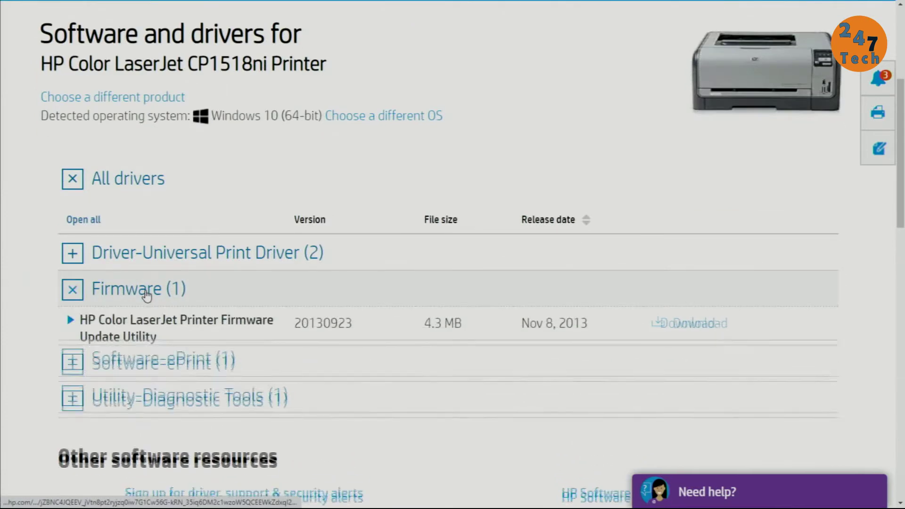
click(683, 326)
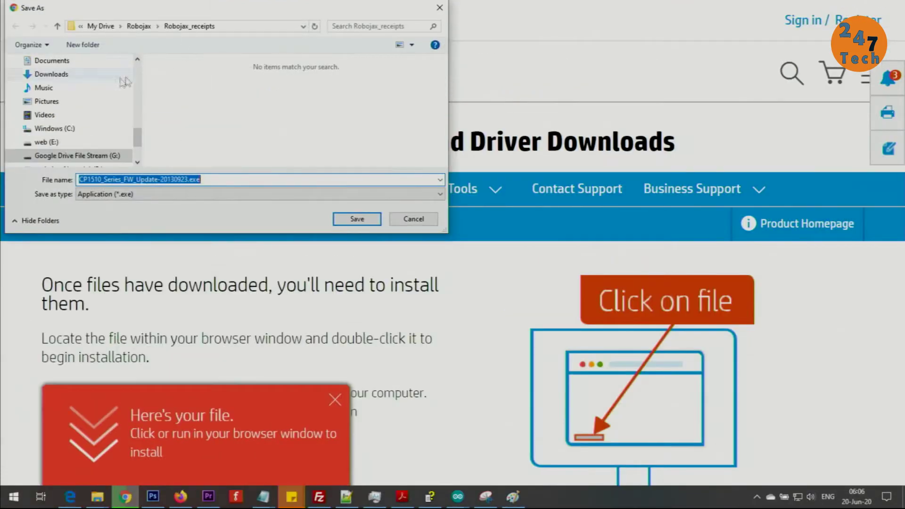
Save CP1510_Series_FW_Update-20130923.exe to the HP printer firmware folder inside Downloads.
click(52, 74)
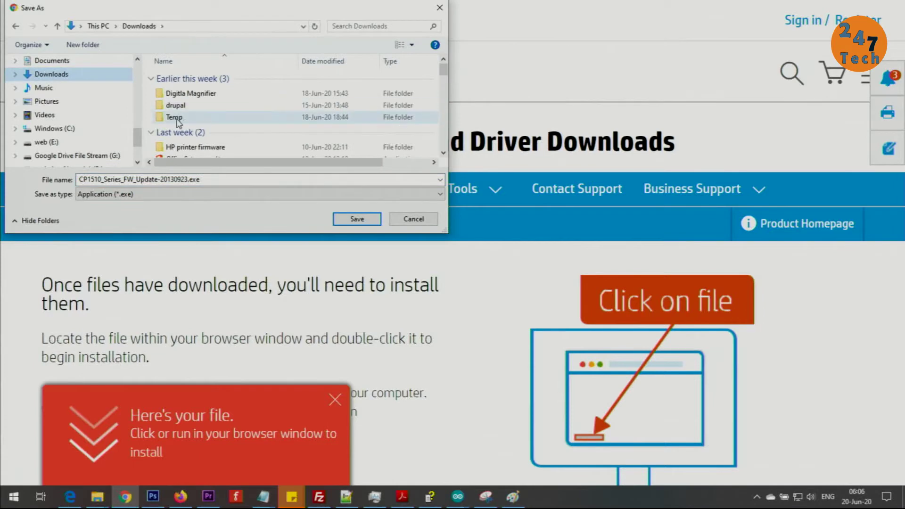
double_click(208, 147)
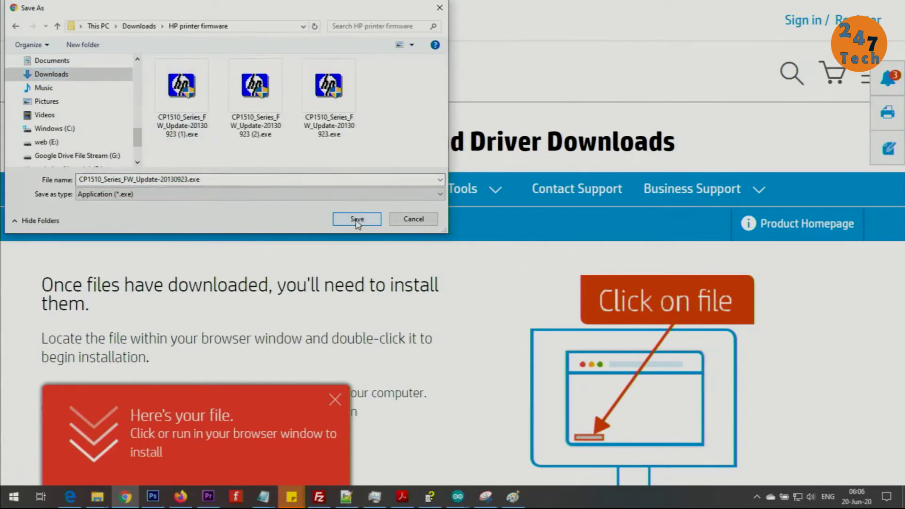
click(357, 220)
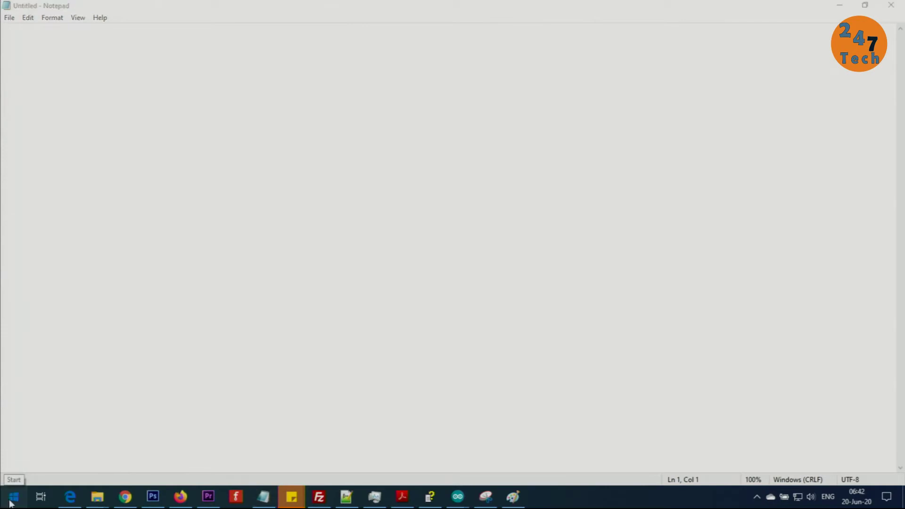
Open the Windows Printers & scanners settings and start adding a printer or scanner.
click(10, 503)
text(printer)
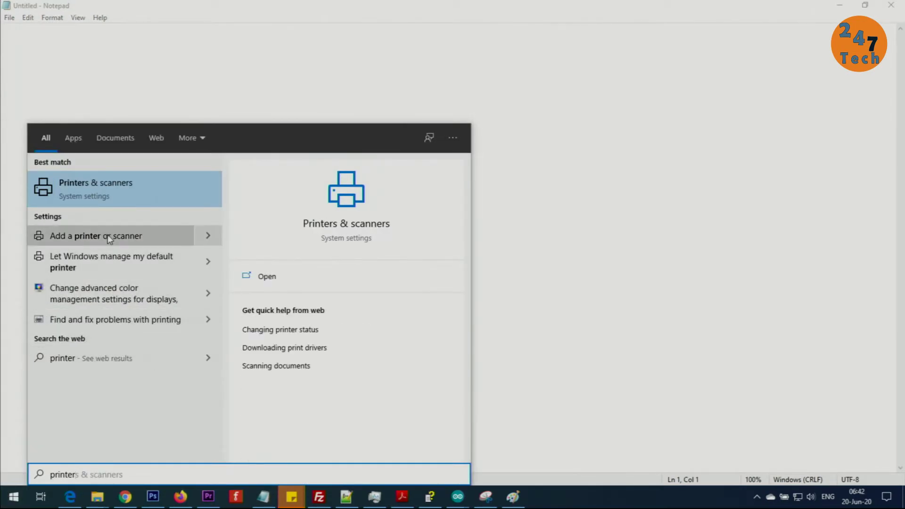
click(82, 241)
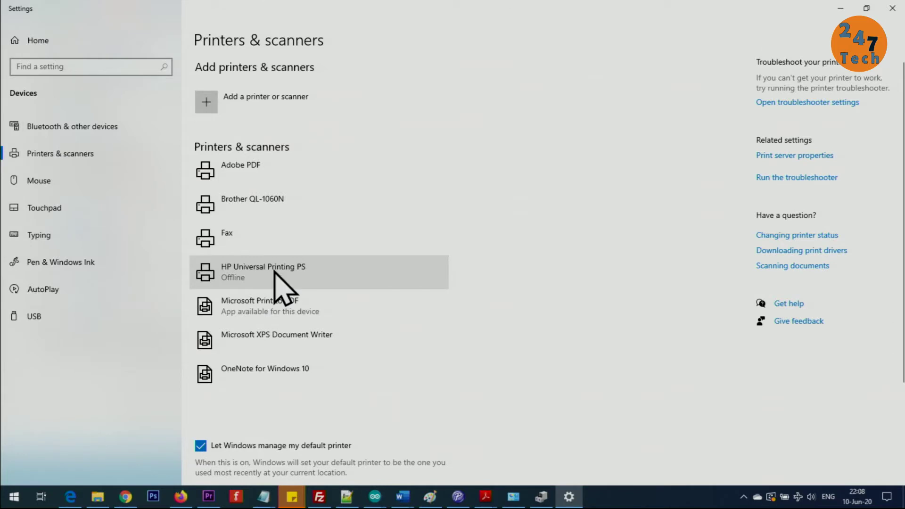
click(274, 101)
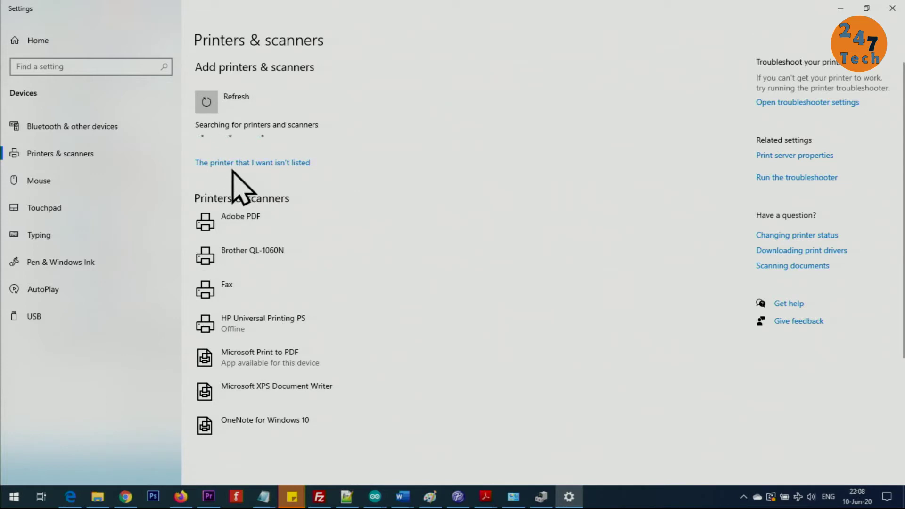
Choose to add an unlisted local or network printer with manual settings, using the existing port LPT1: (Printer Port).
click(285, 163)
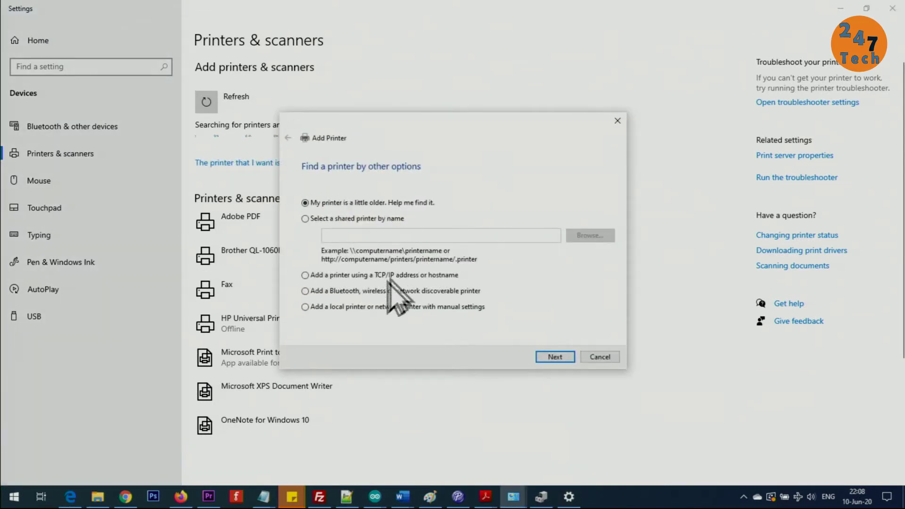
click(347, 309)
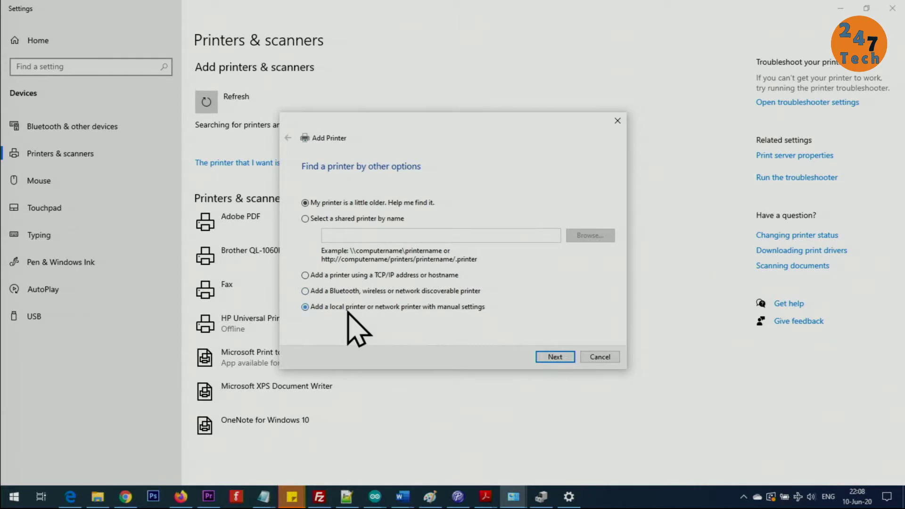
click(553, 357)
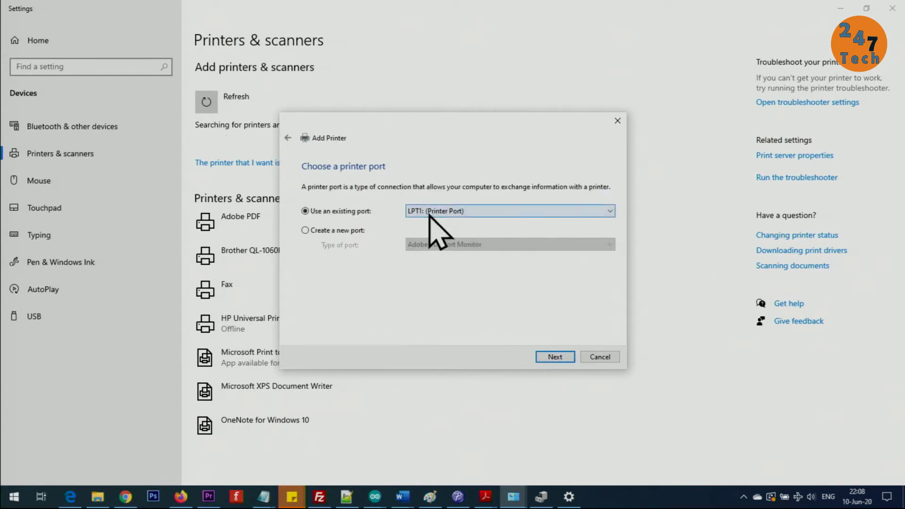
click(465, 212)
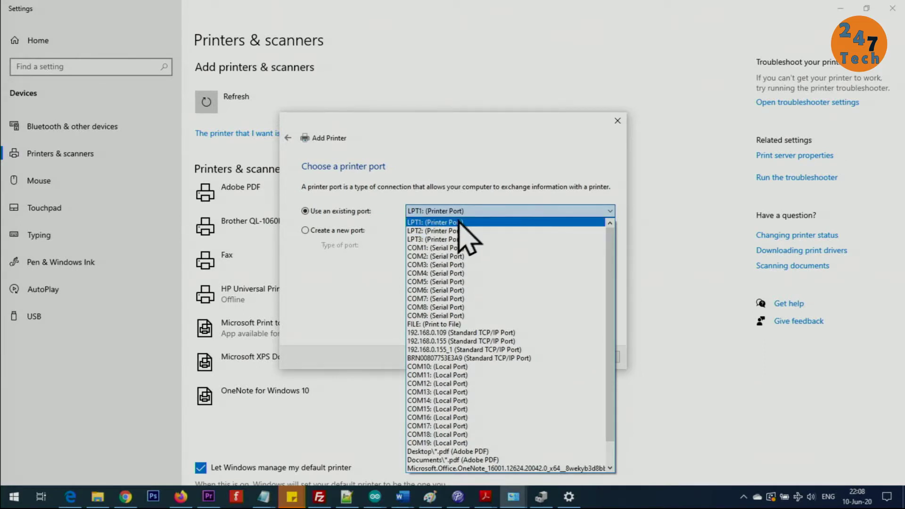
click(434, 223)
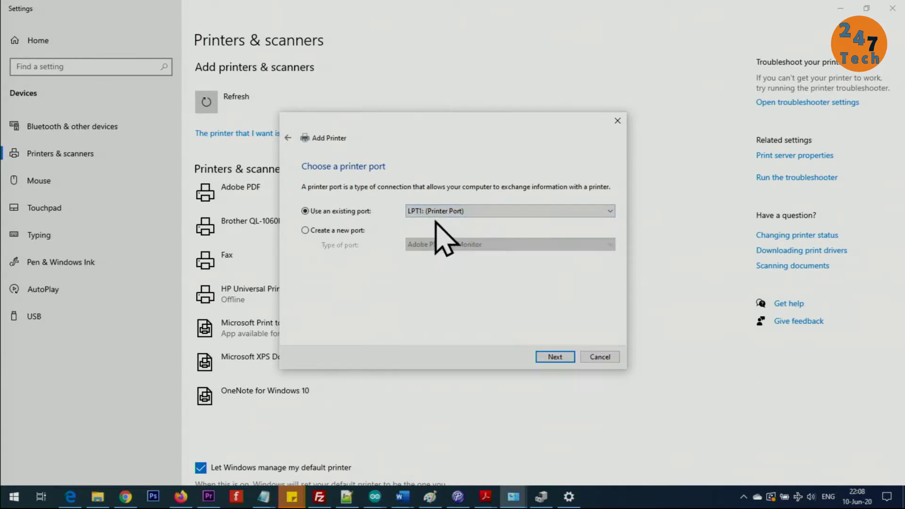
click(555, 357)
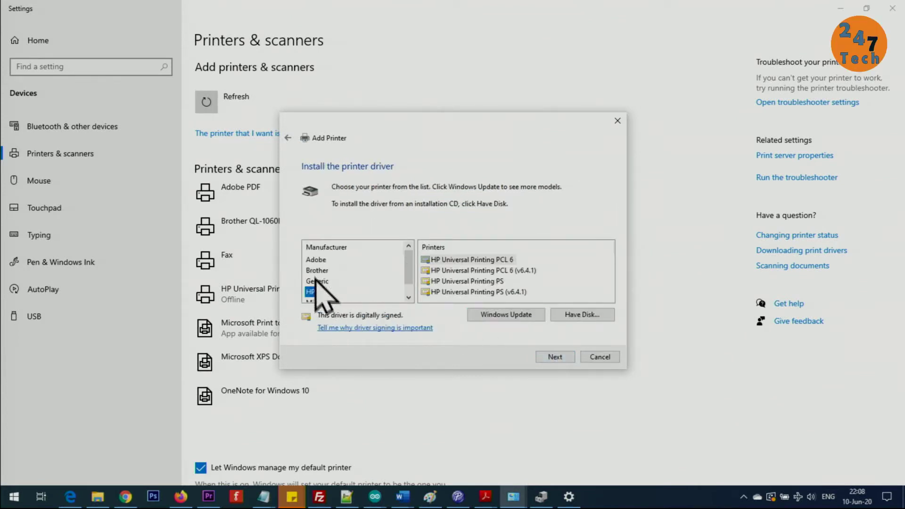
Choose the HP Universal Printing PCL 6 driver from manufacturer HP and replace the current driver.
click(315, 259)
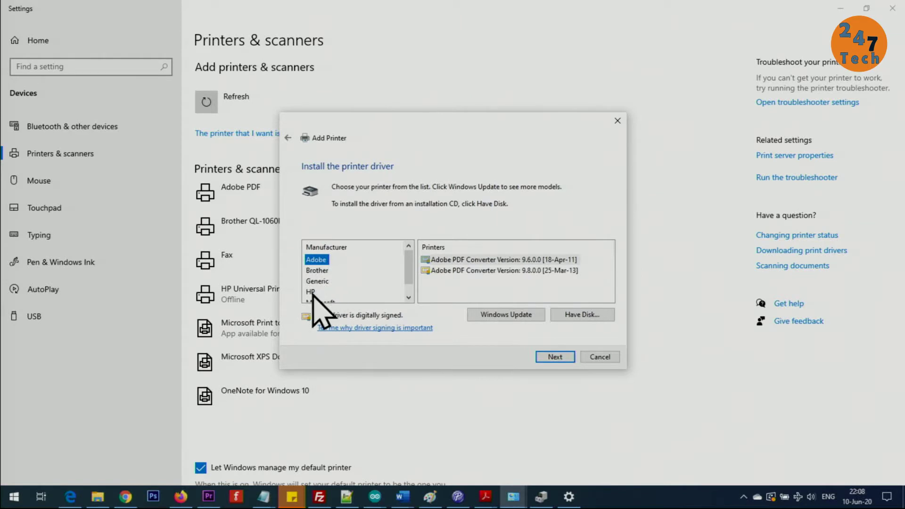
click(312, 292)
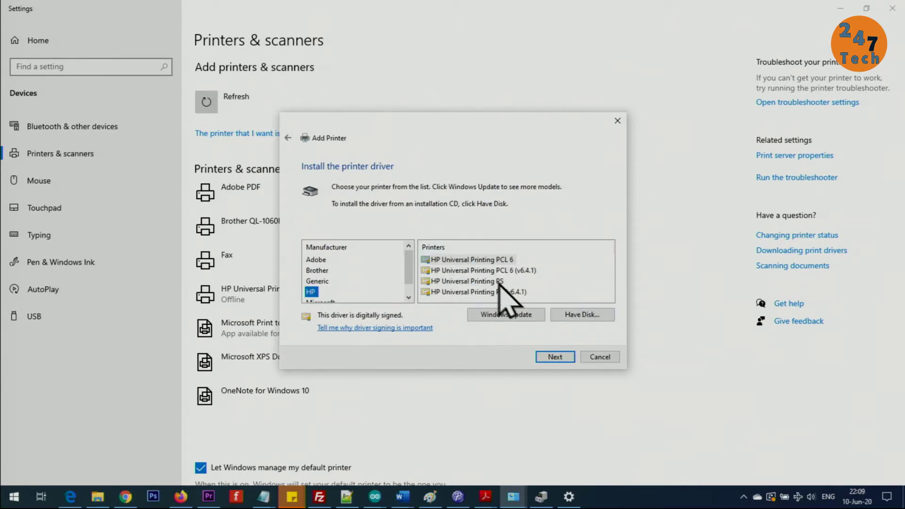
click(511, 260)
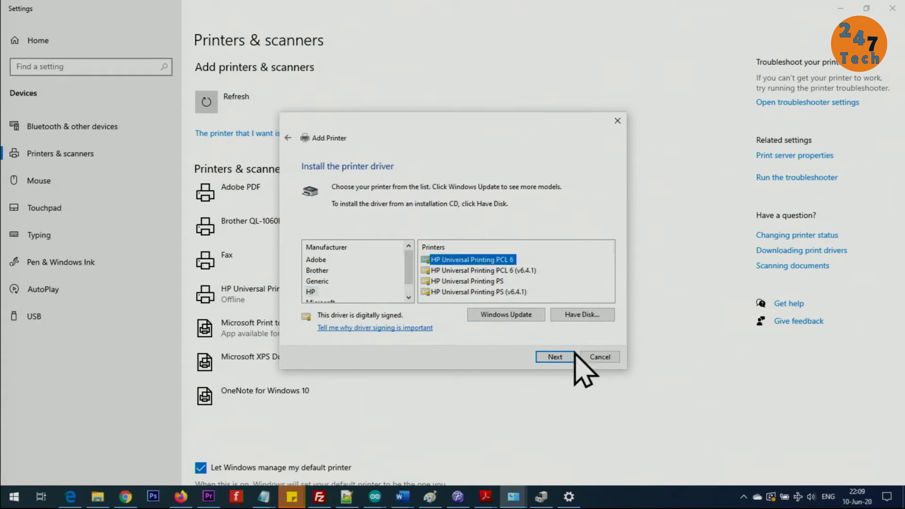
click(556, 357)
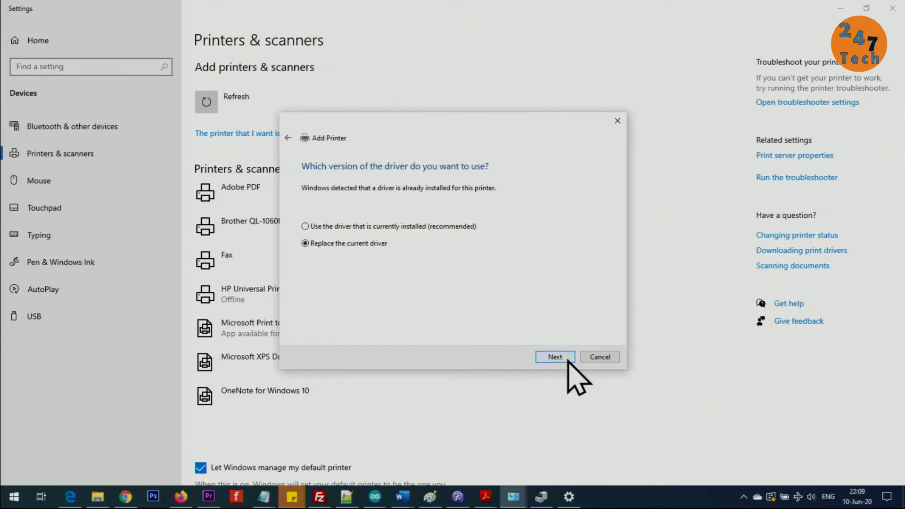
click(568, 361)
Name the printer "HP Universal Printing PCL 6 - USB" and finish adding it without sharing.
drag(462, 188, 514, 191)
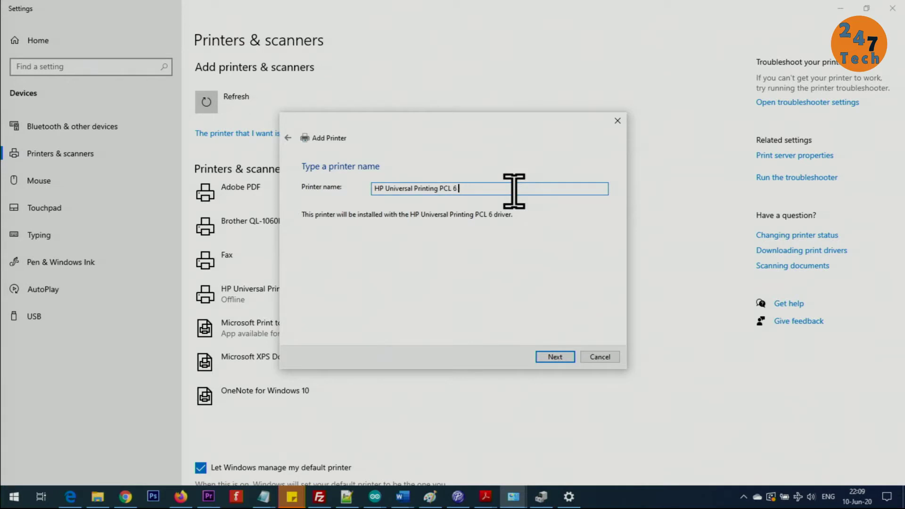
text(- U)
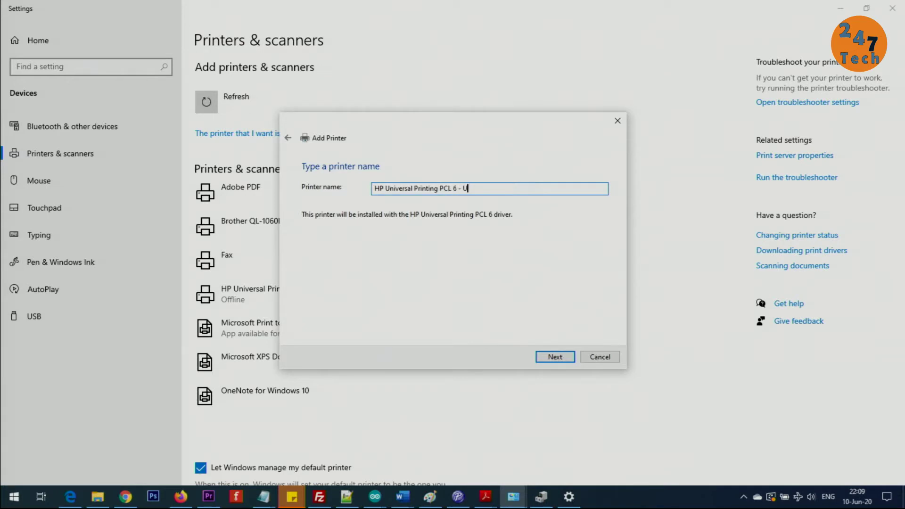
text(SB)
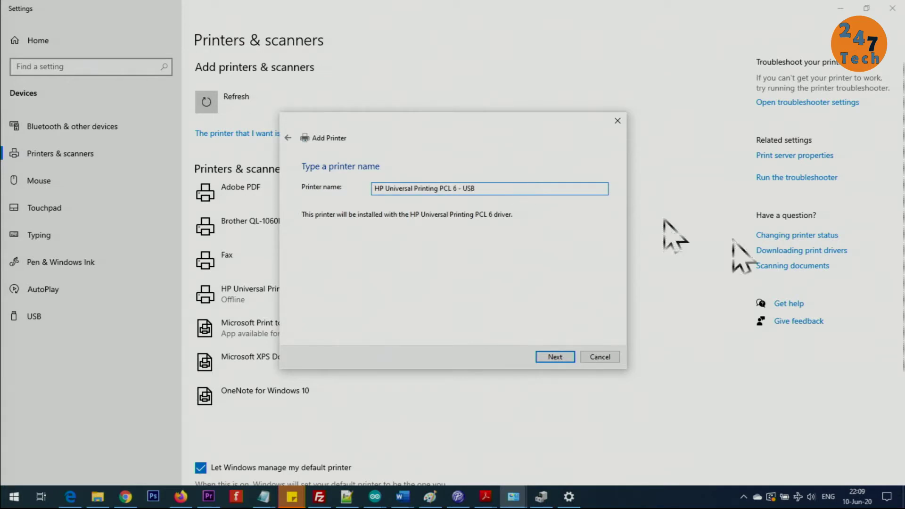
click(557, 358)
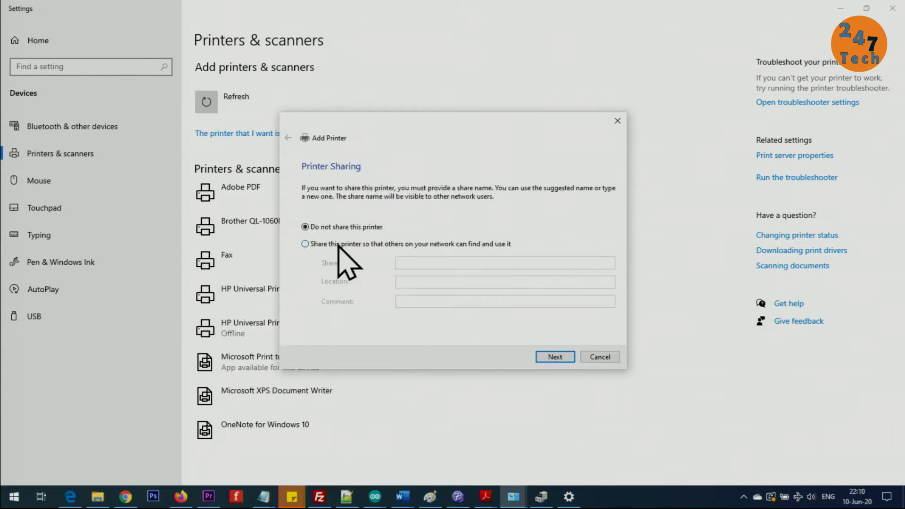
click(556, 357)
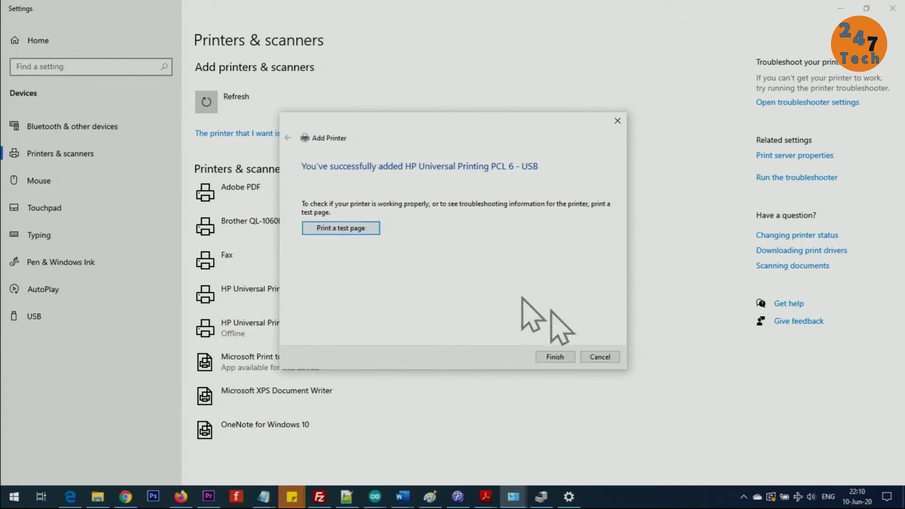
click(555, 357)
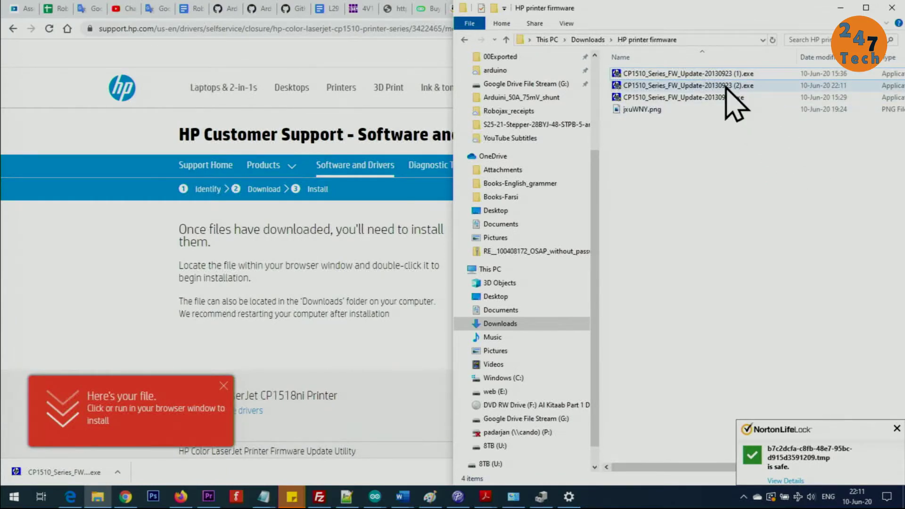
Run CP1510_Series_FW_Update-20130923 (2).exe and send the firmware to the HP Universal Printing PCL 6 - USB printer.
double_click(727, 87)
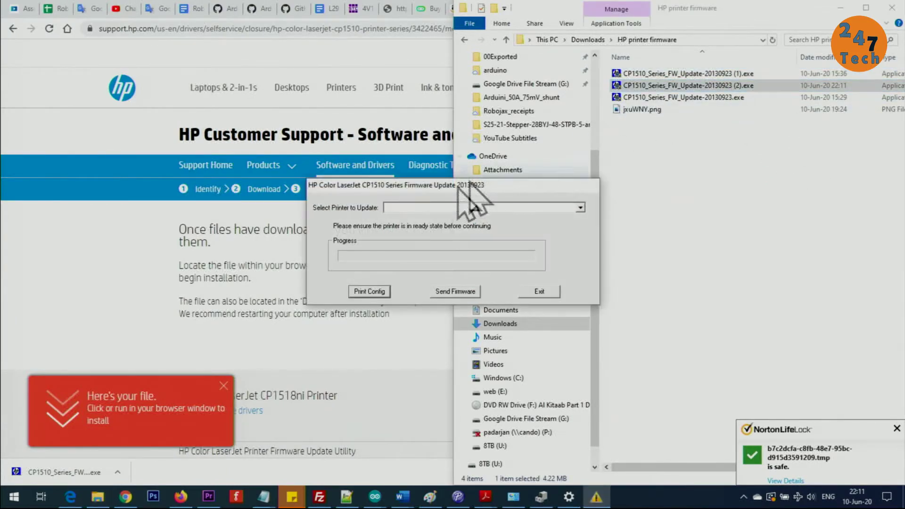
click(565, 208)
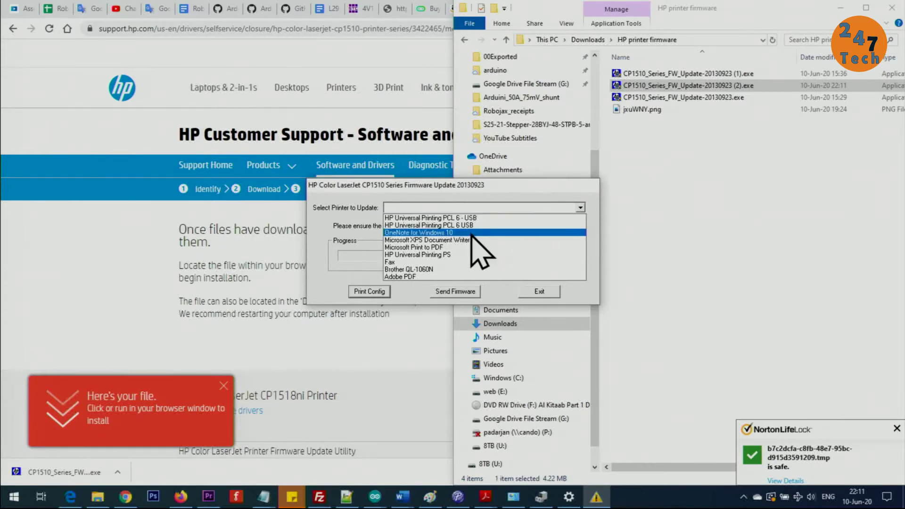
click(476, 218)
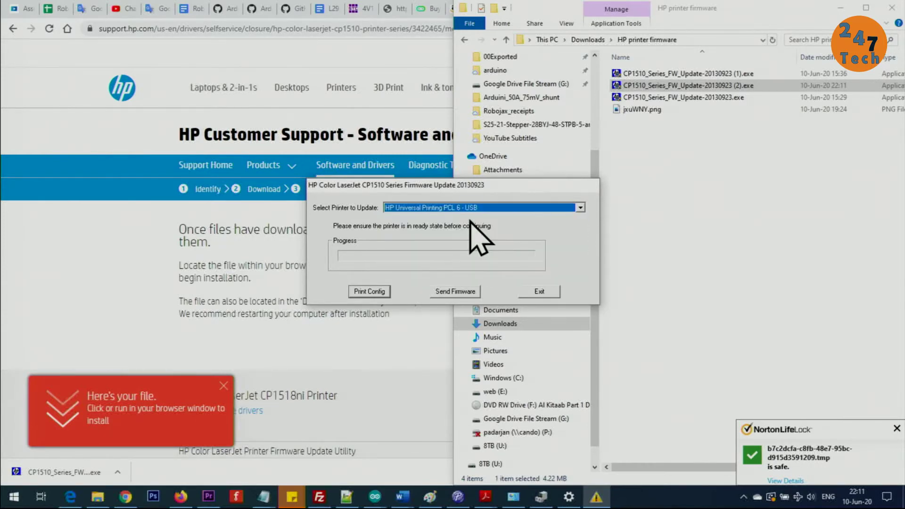
click(459, 292)
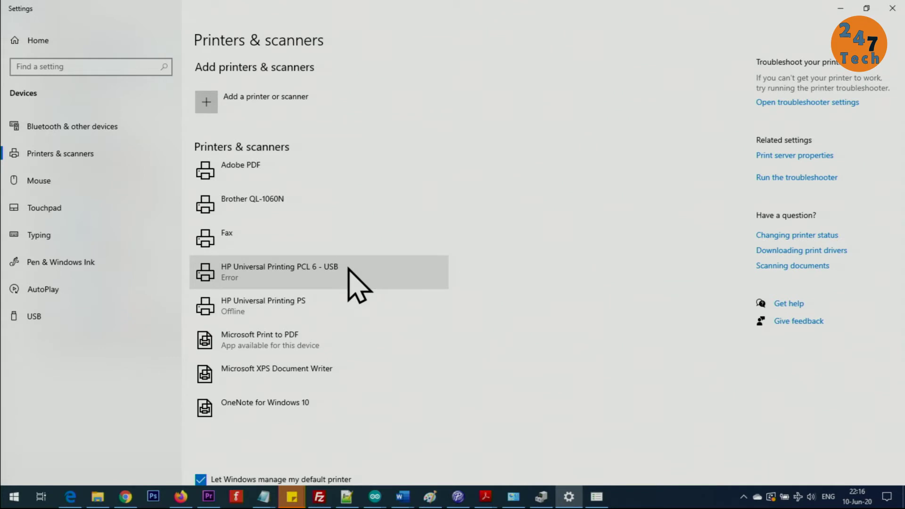
Change the port of the HP Universal Printing PCL 6 - USB printer to LPT2: in its properties and apply it.
click(311, 274)
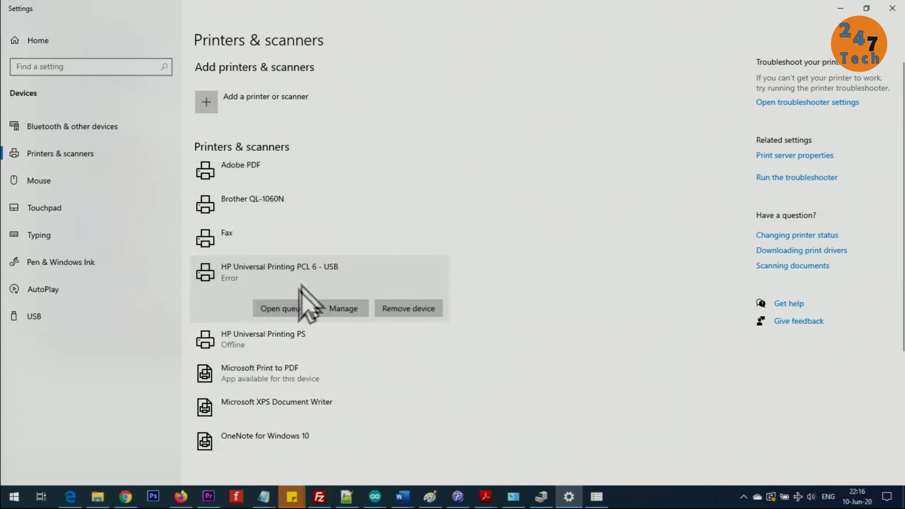
click(336, 310)
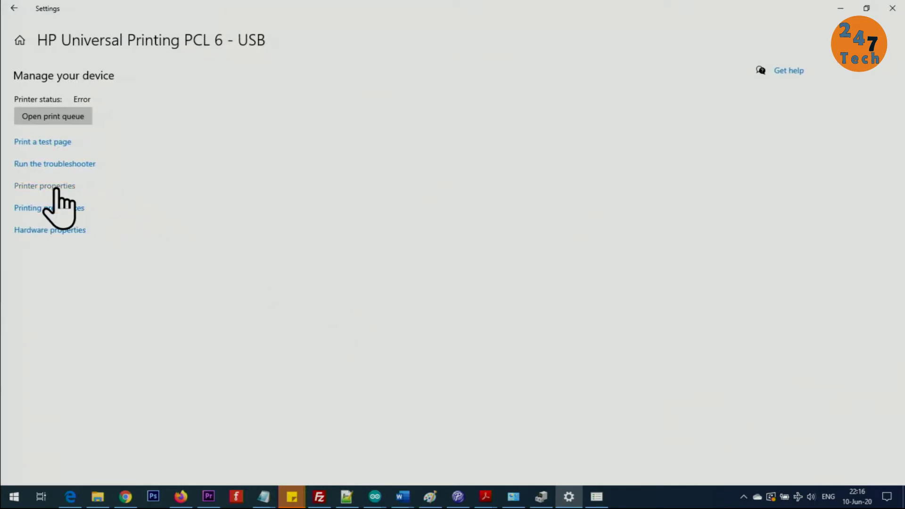
click(56, 189)
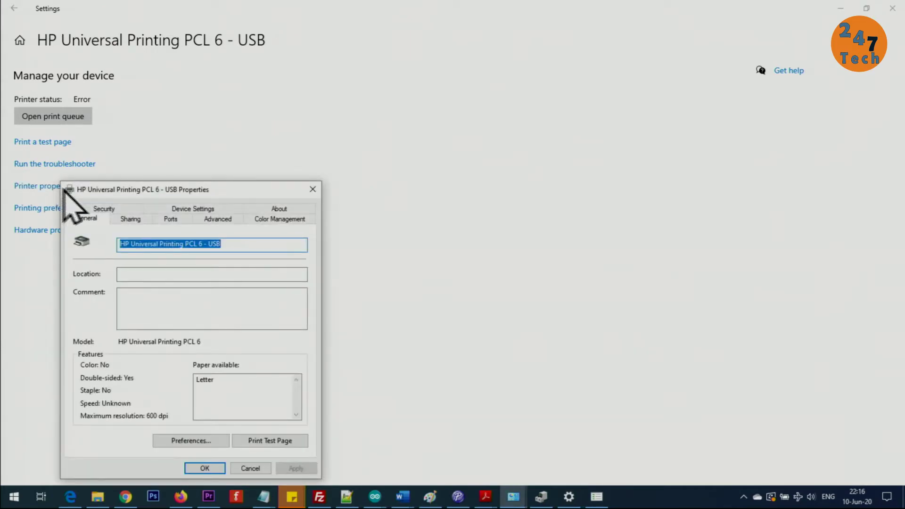
drag(219, 189, 495, 128)
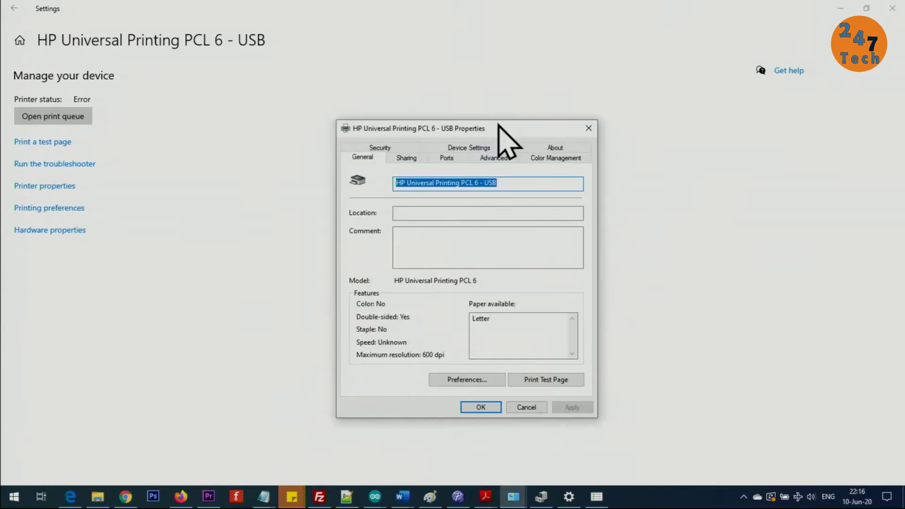
click(455, 158)
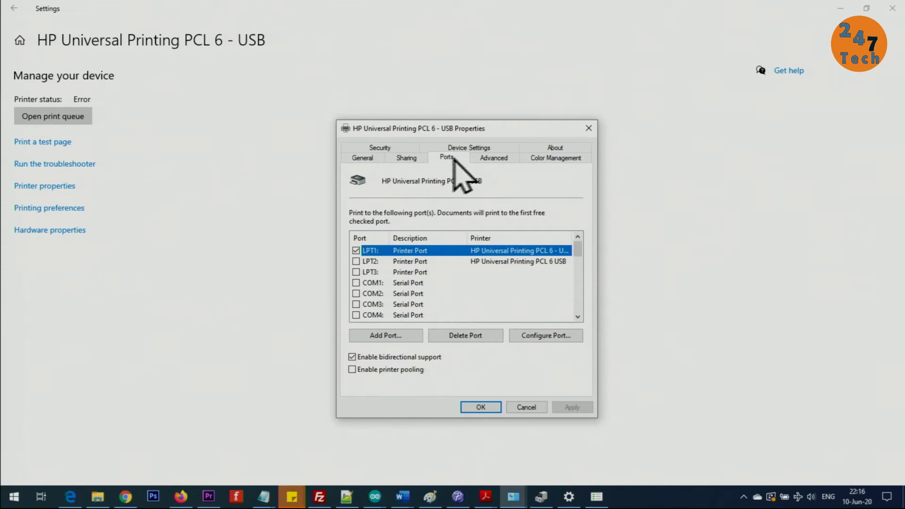
click(356, 262)
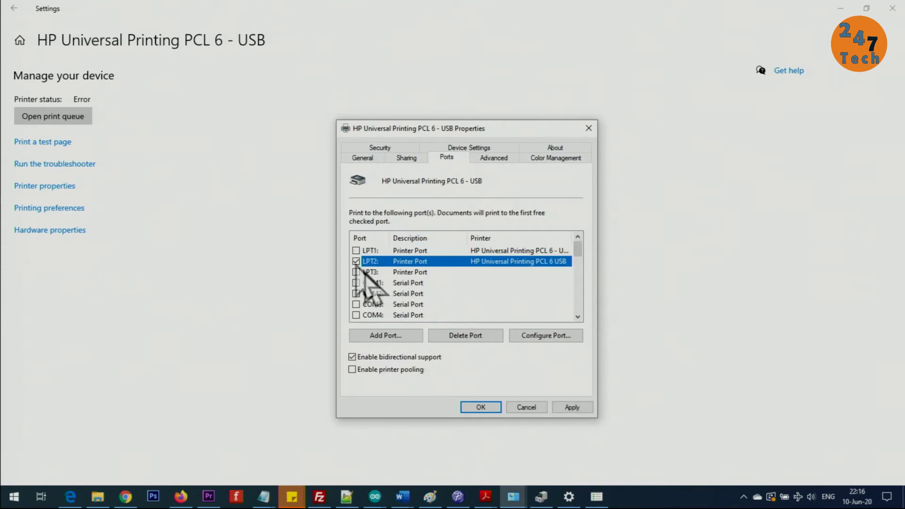
click(572, 407)
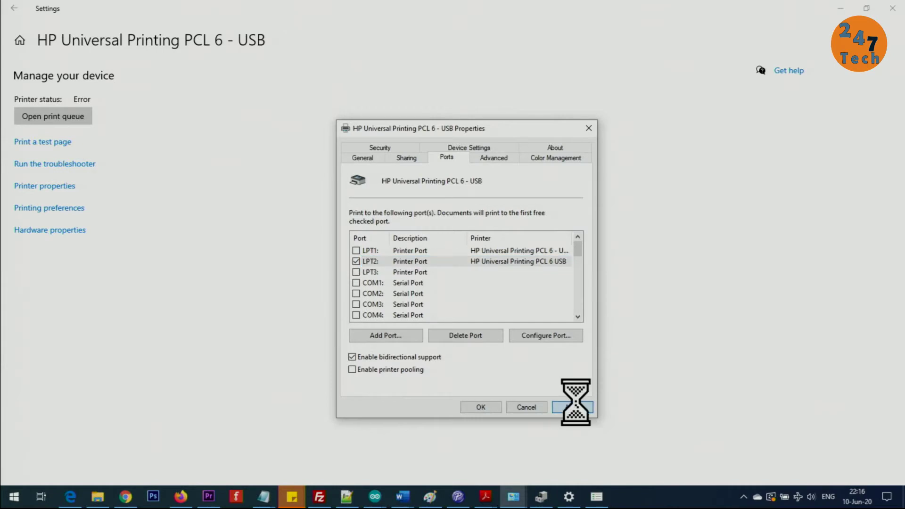
click(481, 407)
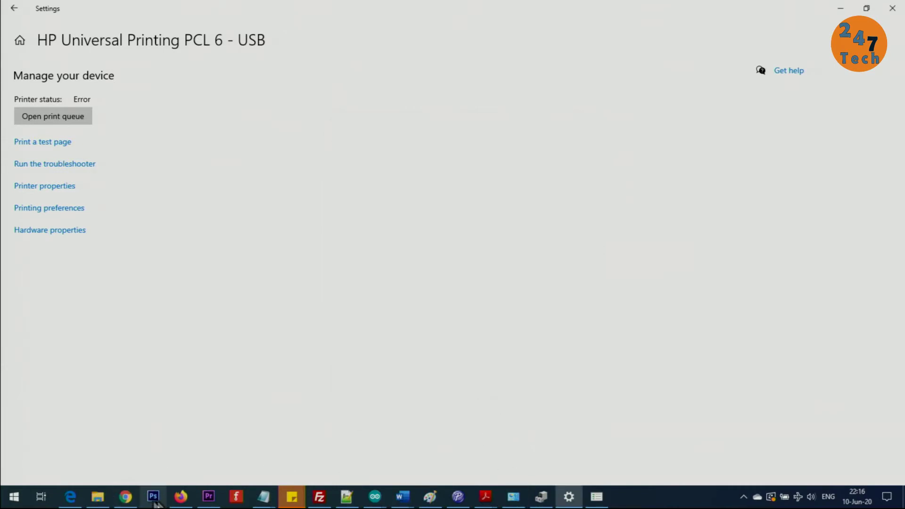
Rerun CP1510_Series_FW_Update-20130923 (2).exe, try sending the firmware to HP Universal Printing PCL 6 - USB, and exit the updater.
click(99, 499)
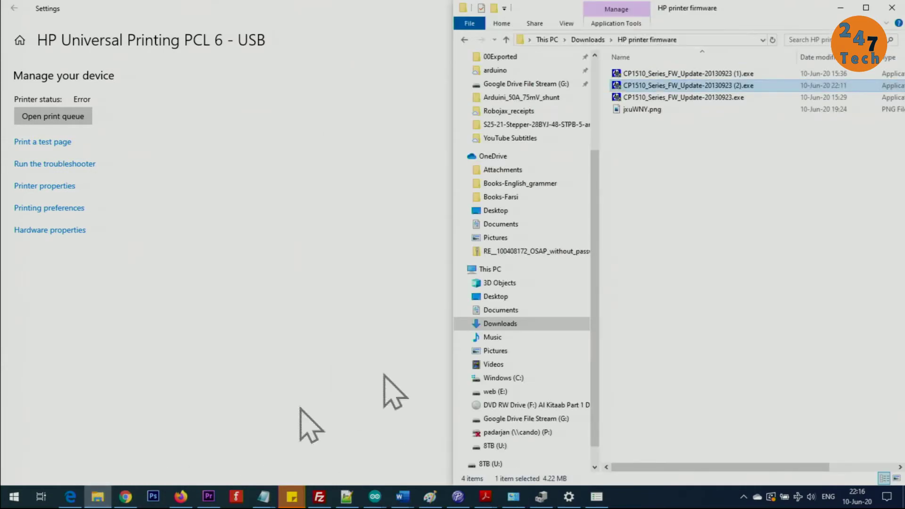
double_click(704, 87)
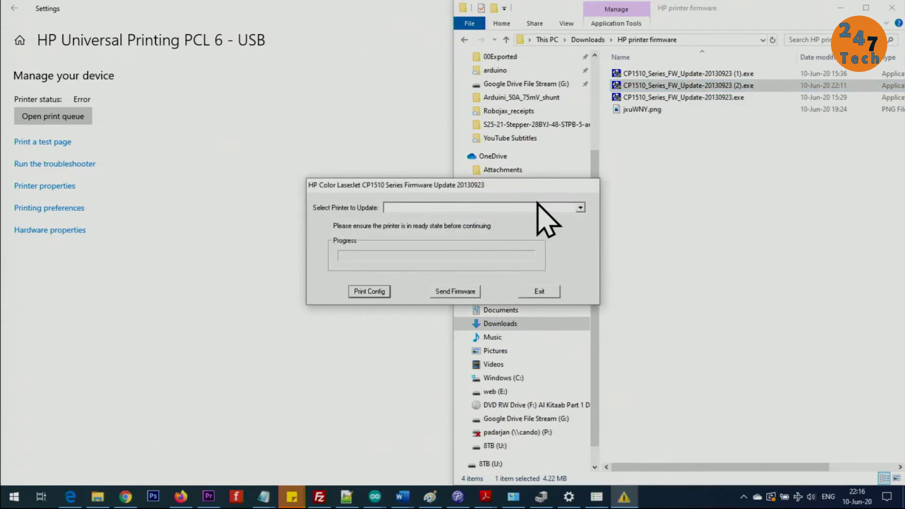
click(538, 208)
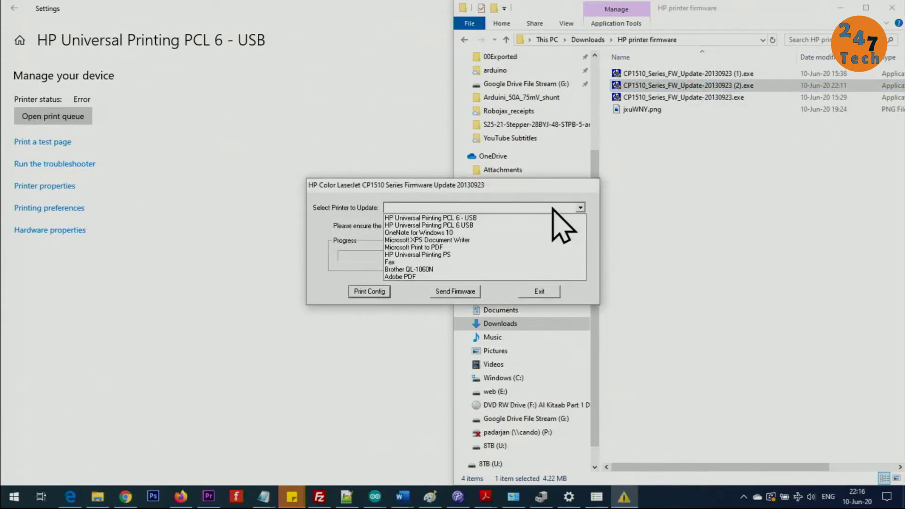
click(495, 218)
click(467, 292)
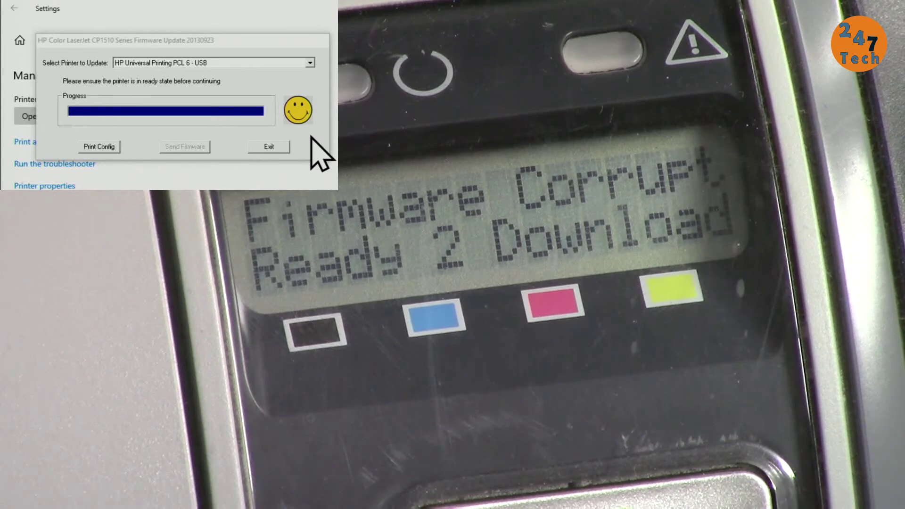
click(278, 147)
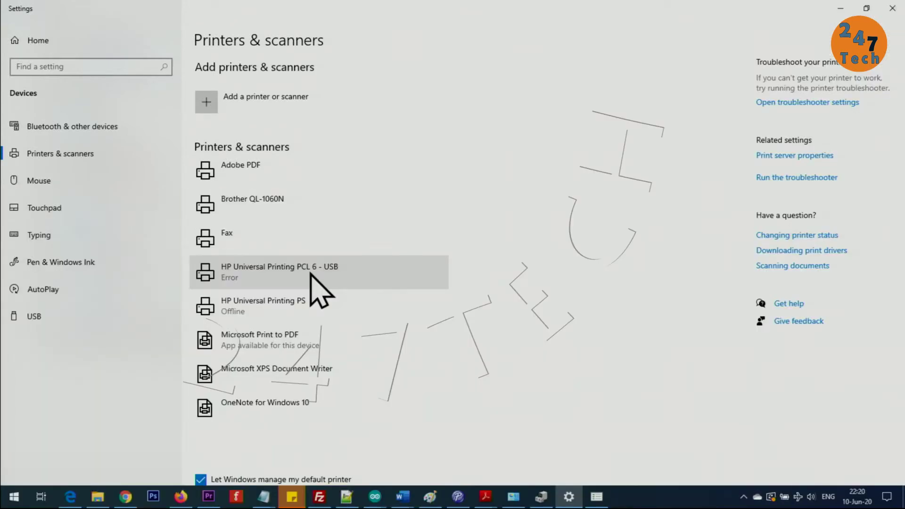
Cancel both Firmware Update jobs in the print queue of HP Universal Printing PCL 6 - USB.
click(311, 277)
click(297, 310)
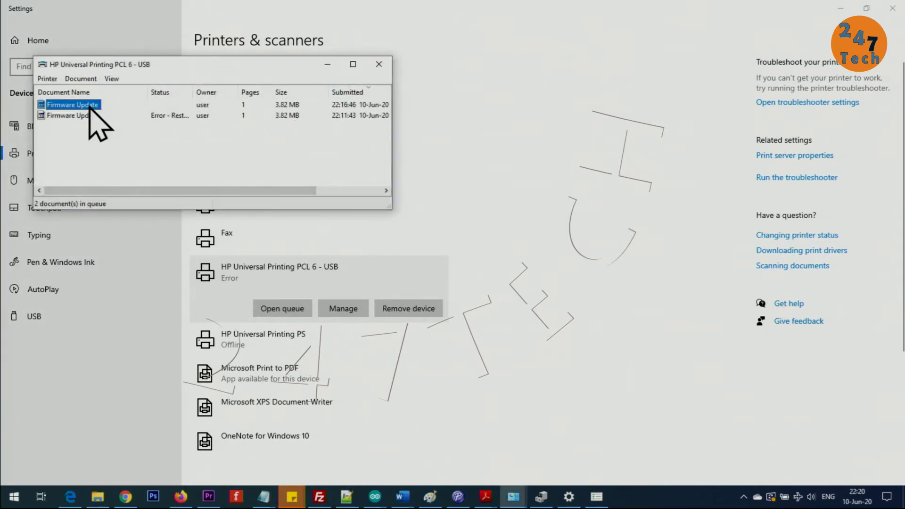
key(Delete)
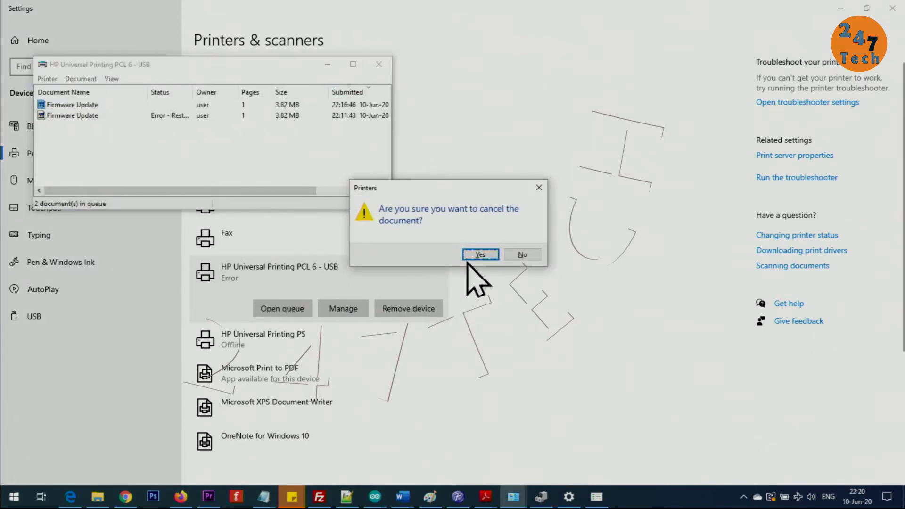
click(474, 257)
click(71, 93)
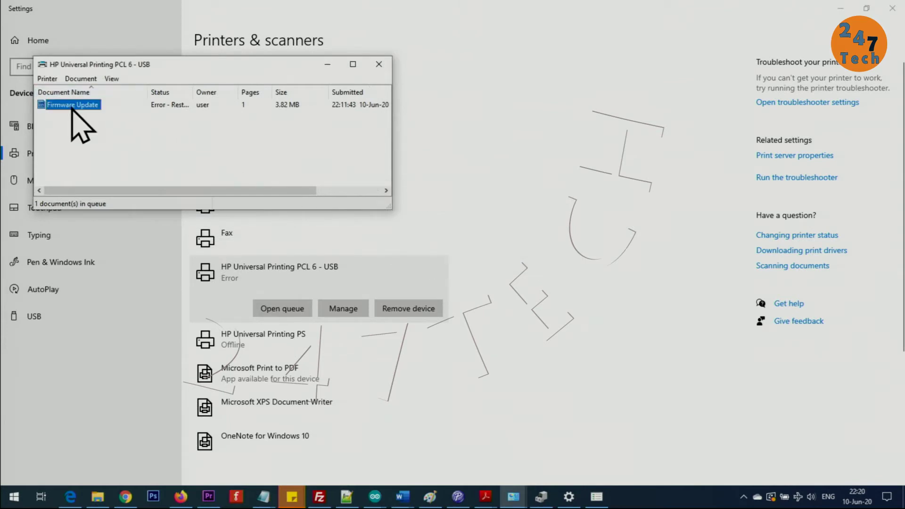
key(Delete)
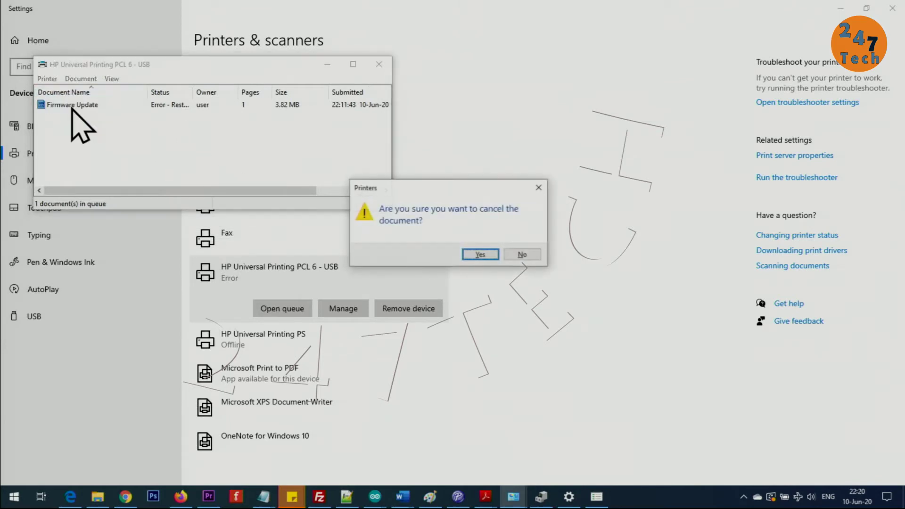
click(481, 255)
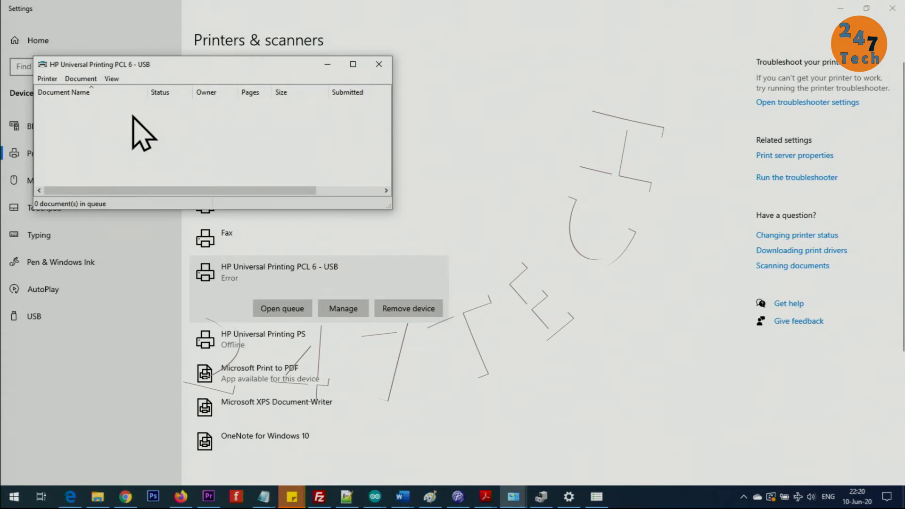
Cancel the Firmware Update and Test Page jobs of the HP Universal Printing PCL 6 USB printer being deleted, and close the open print queues.
click(745, 498)
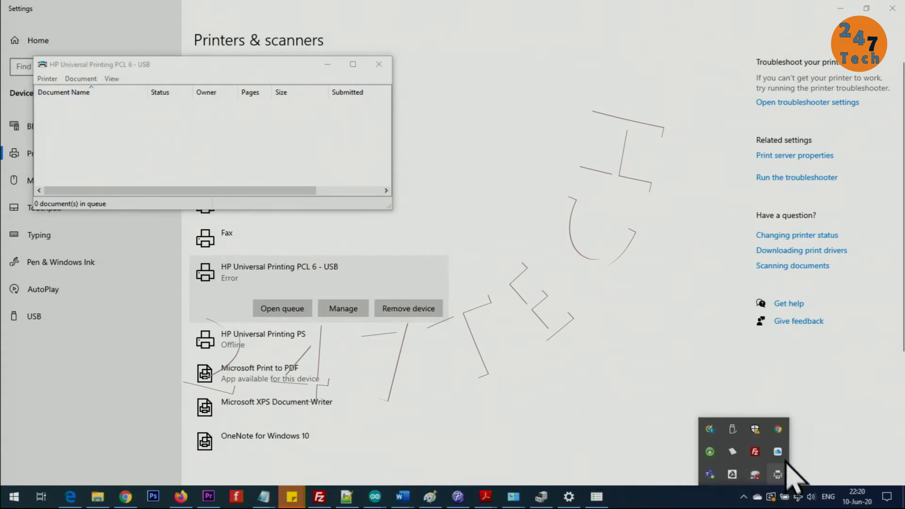
double_click(778, 475)
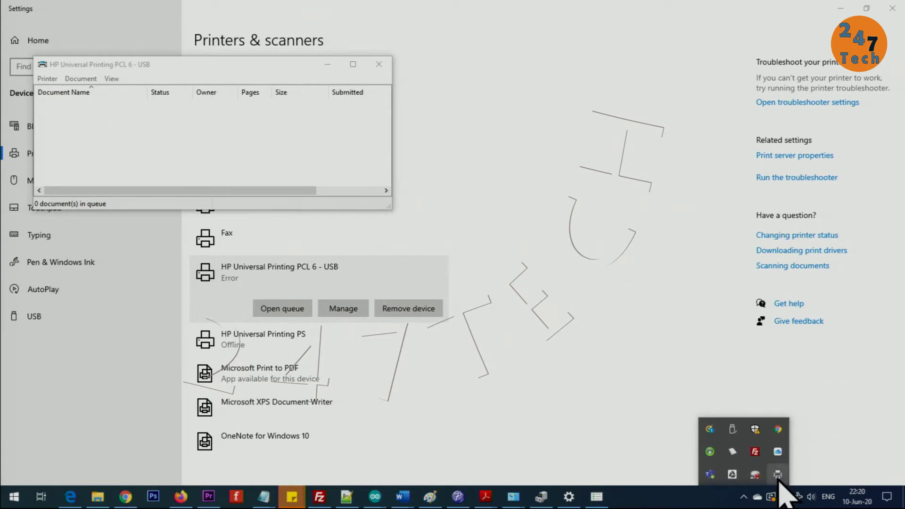
click(78, 104)
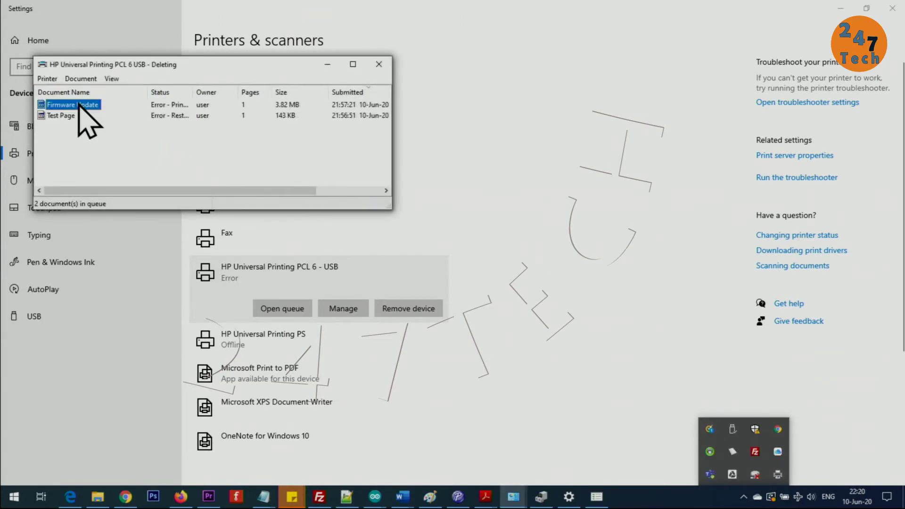
key(Delete)
click(490, 252)
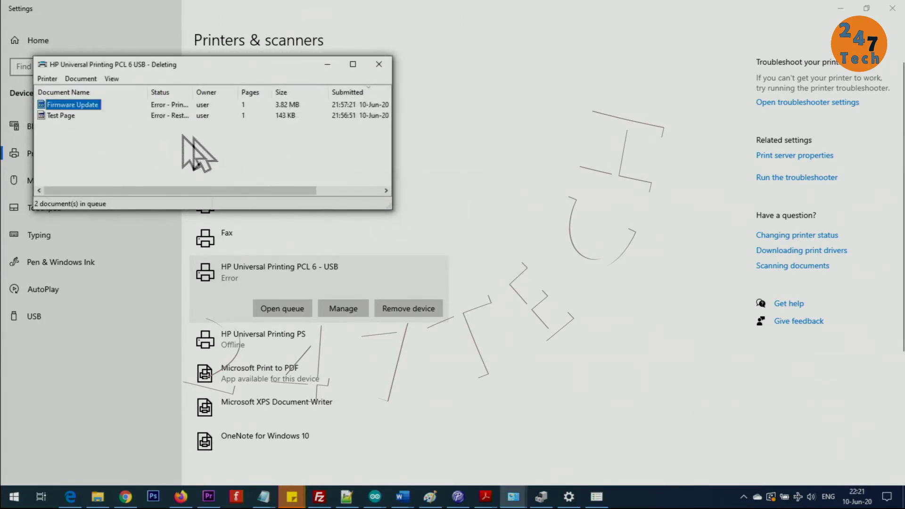
click(58, 116)
key(Delete)
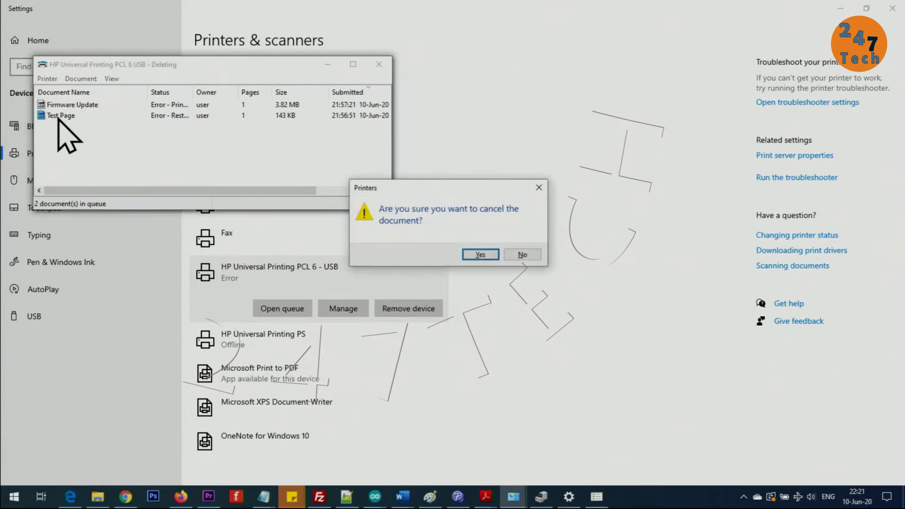
click(479, 253)
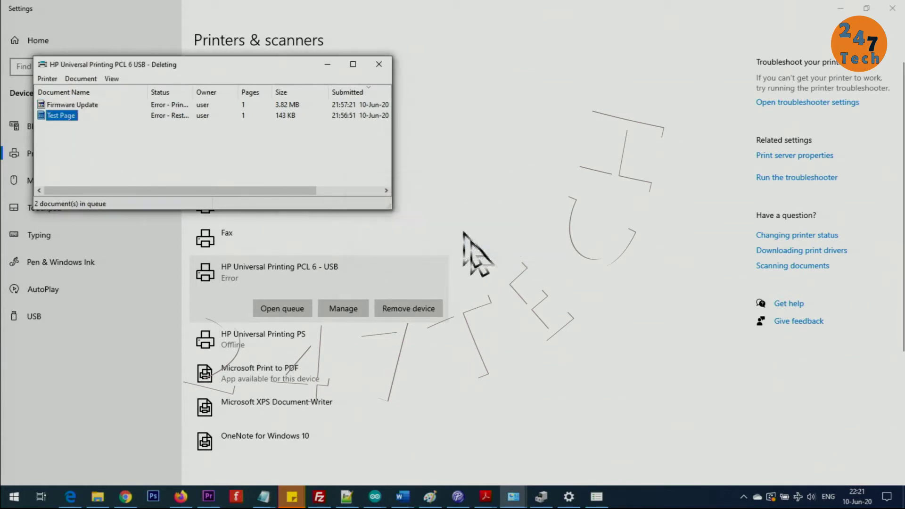
click(379, 64)
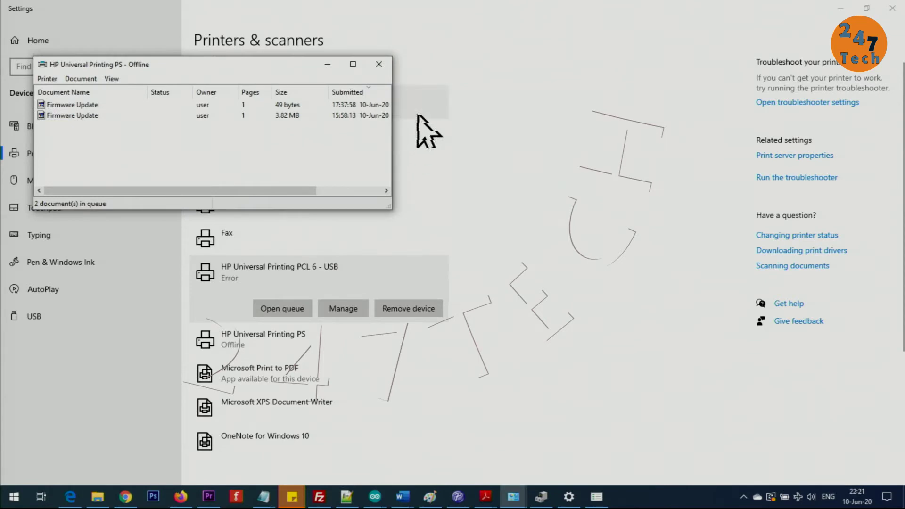
click(379, 65)
click(379, 65)
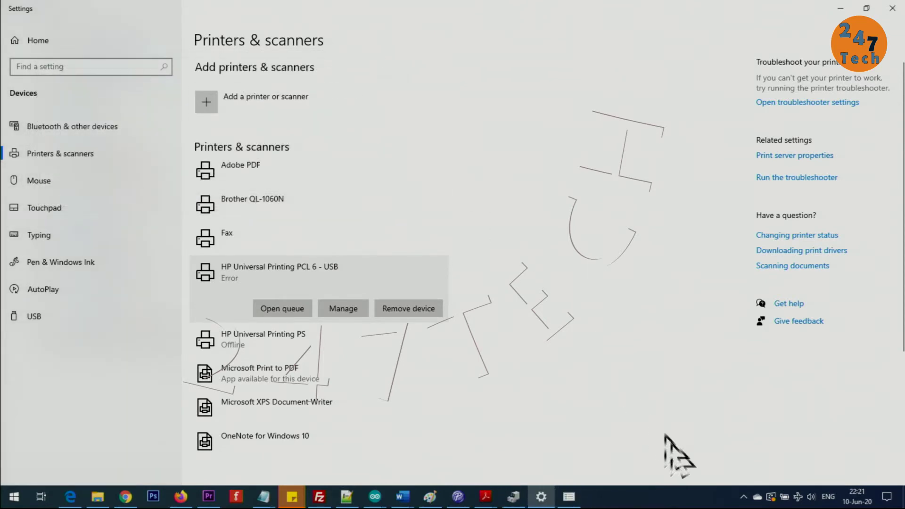
Cancel both Firmware Update jobs in the offline HP Universal Printing PS queue and close it.
click(747, 498)
click(779, 464)
click(744, 497)
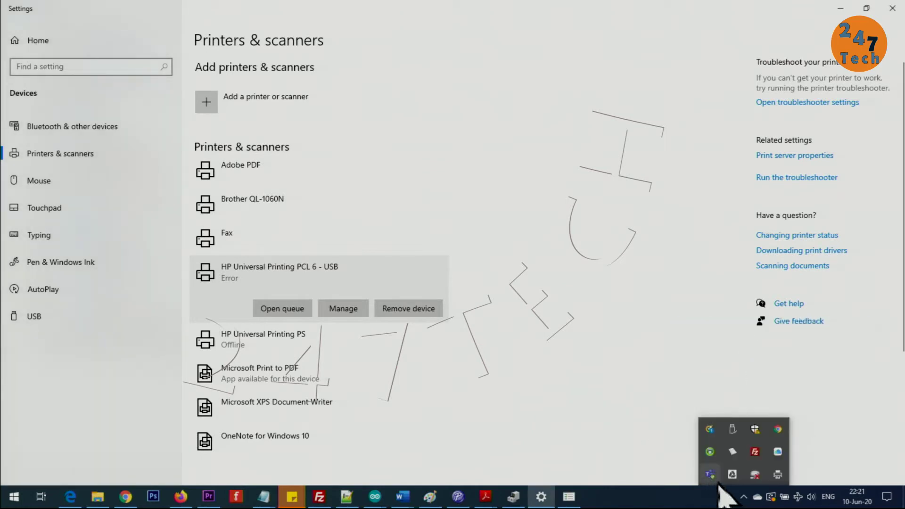
double_click(778, 474)
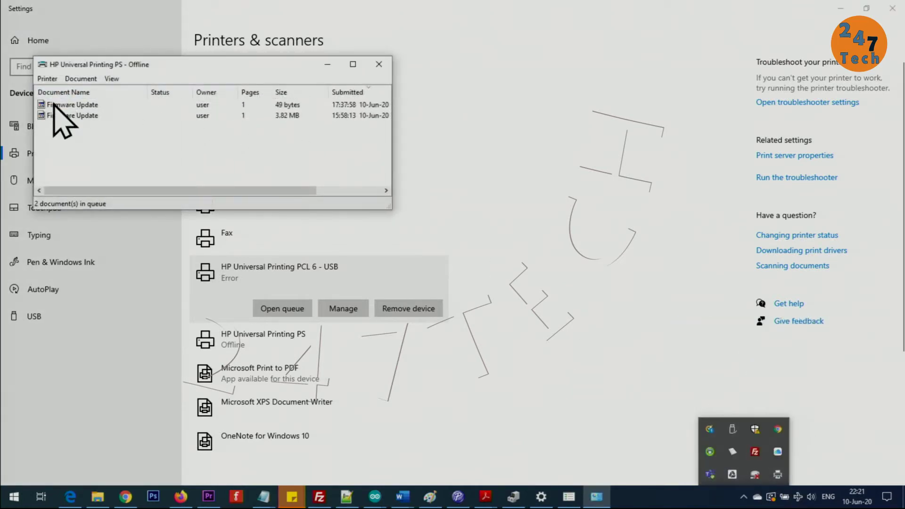
click(63, 116)
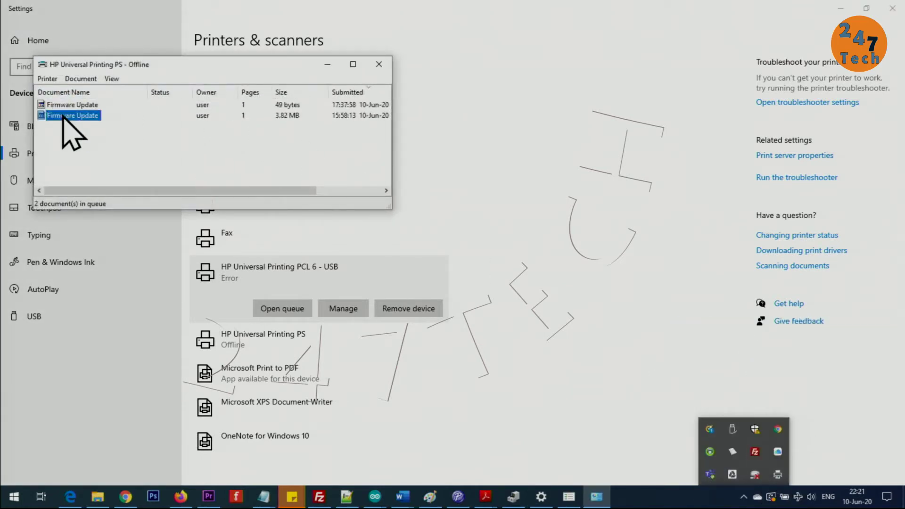
key(Delete)
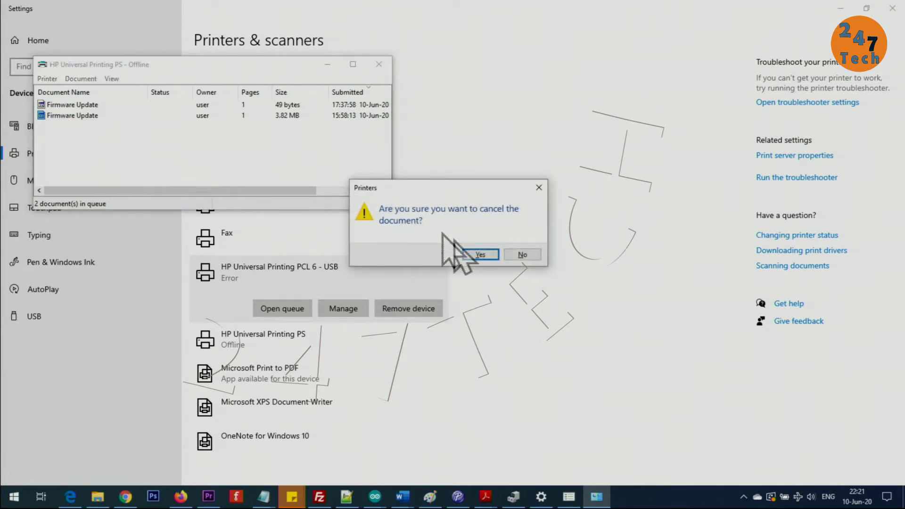
click(480, 255)
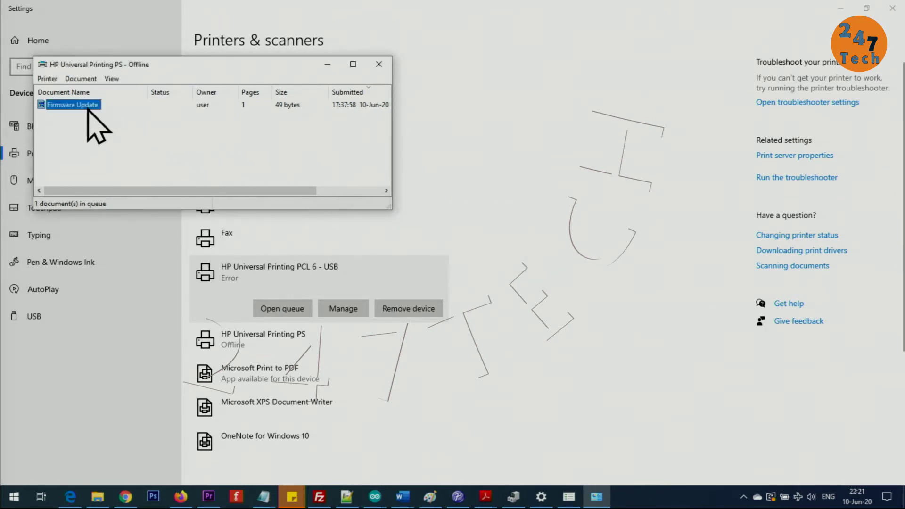
key(Delete)
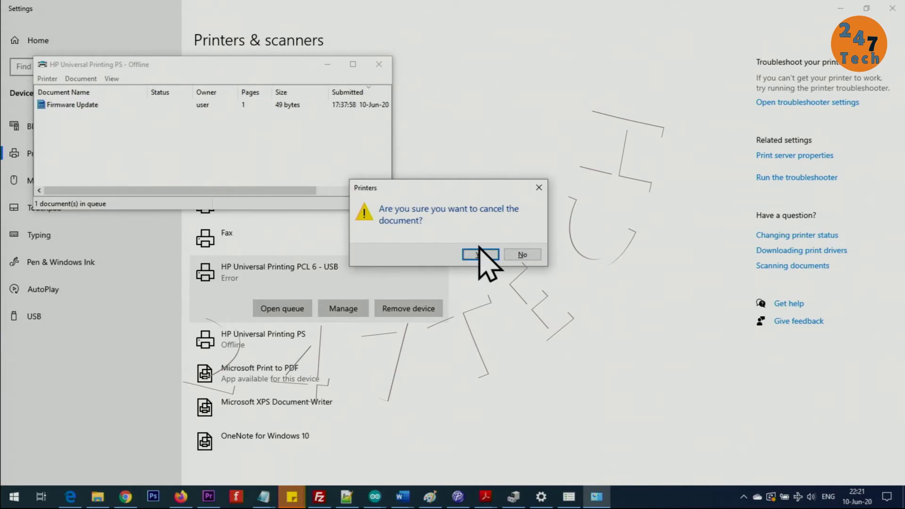
click(480, 254)
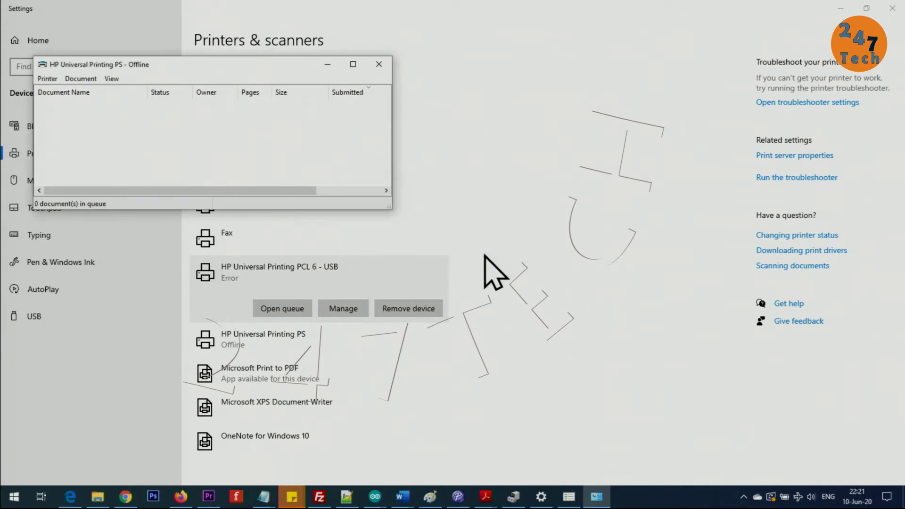
click(378, 64)
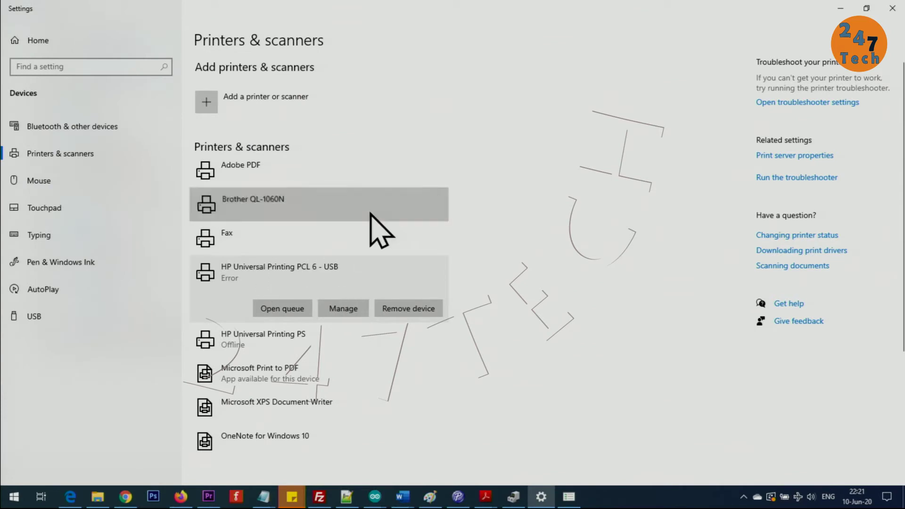
Set the port of HP Universal Printing PCL 6 - USB to LPT3 in its printer properties and apply the change.
click(365, 212)
click(274, 305)
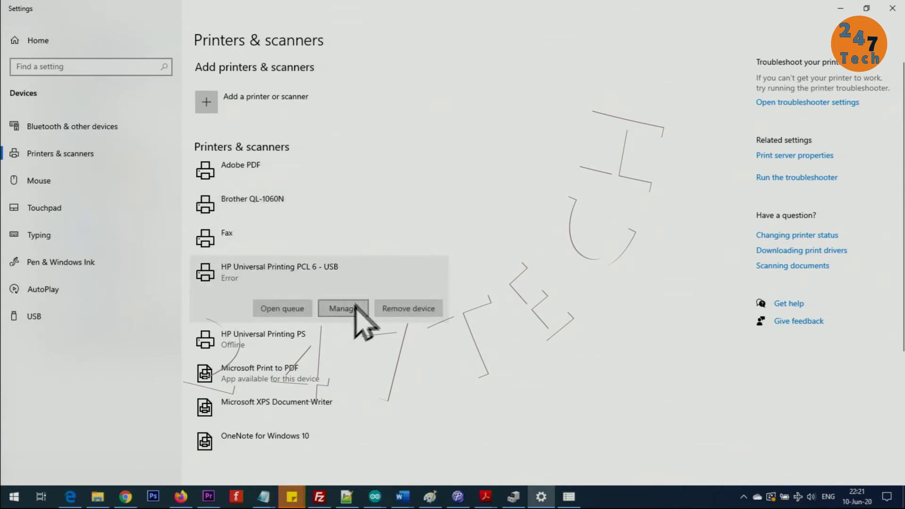
click(341, 309)
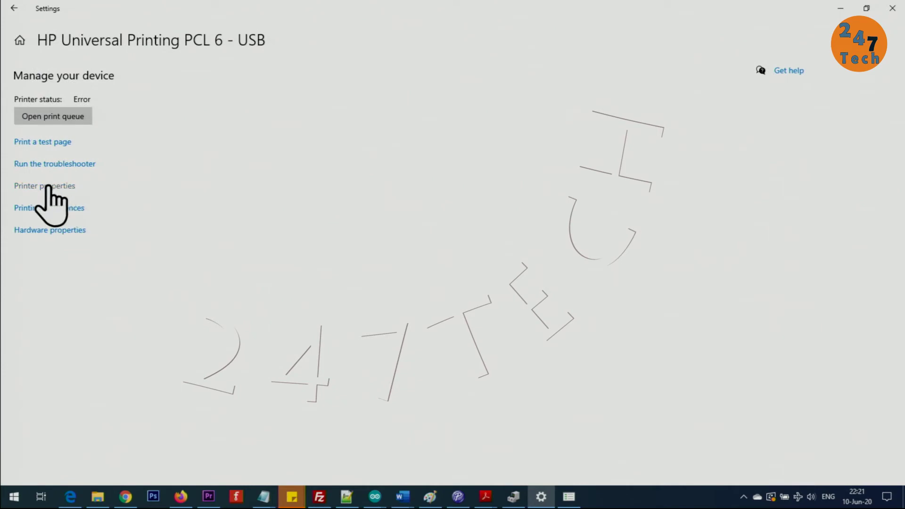
click(48, 186)
click(170, 223)
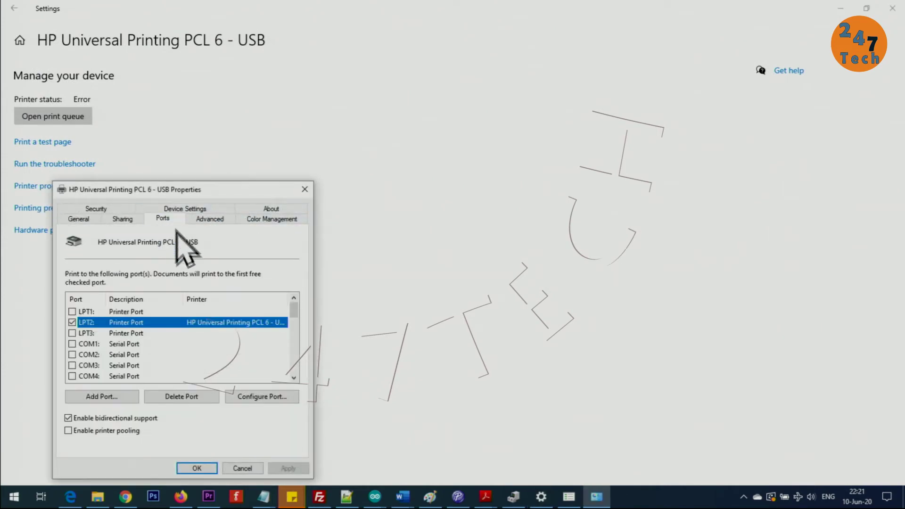
click(72, 333)
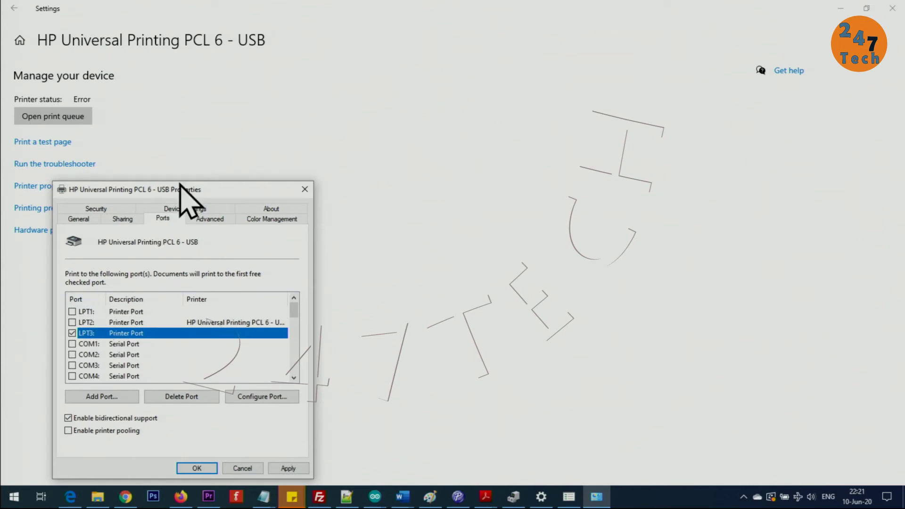
drag(212, 190, 313, 65)
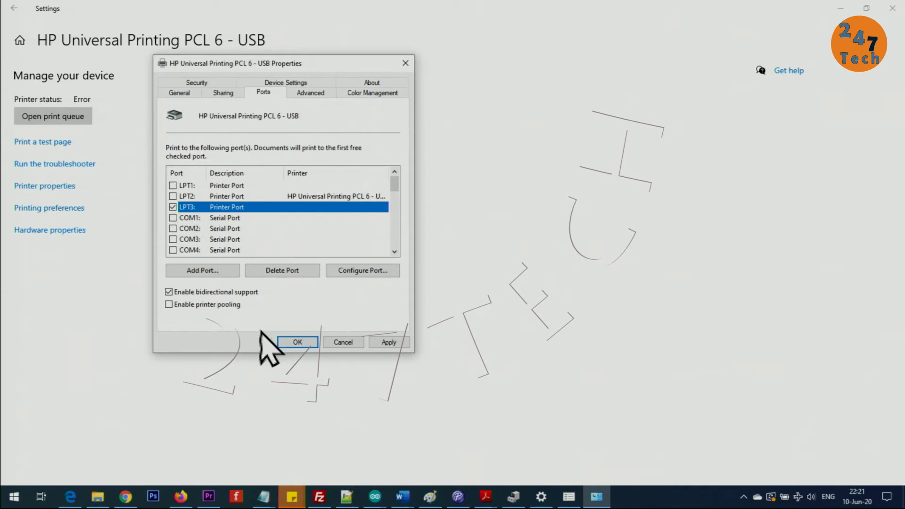
click(386, 343)
click(304, 344)
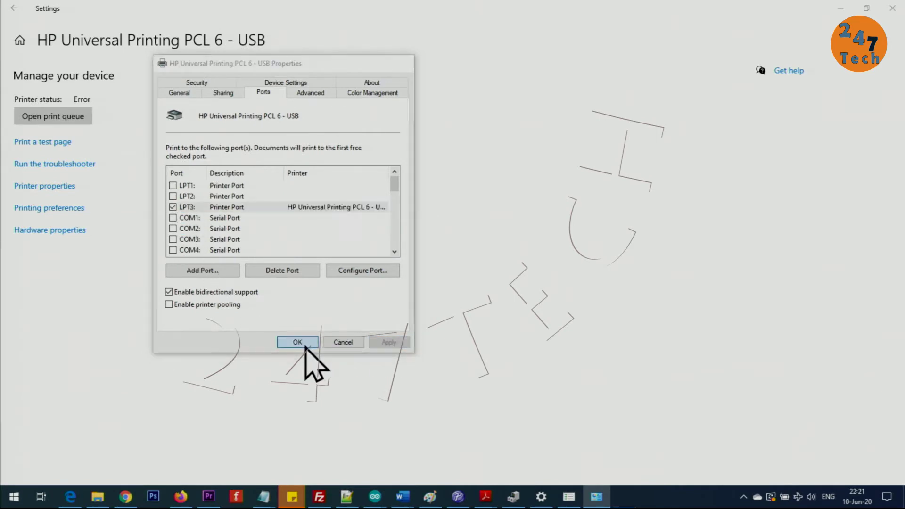
Run CP1510_Series_FW_Update-20130923 (2).exe over a blank Notepad window and try sending the firmware to HP Universal Printing PCL 6 - USB.
click(98, 497)
double_click(739, 85)
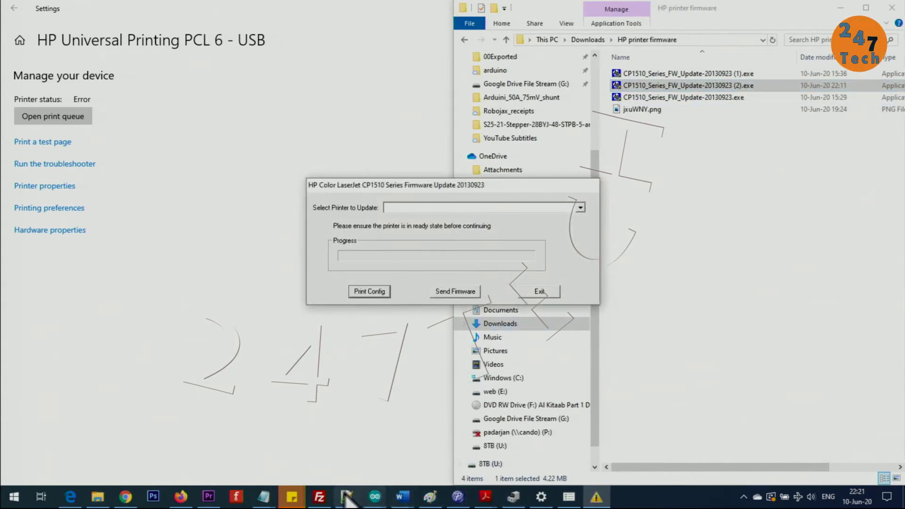
mouse_move(266, 495)
click(456, 460)
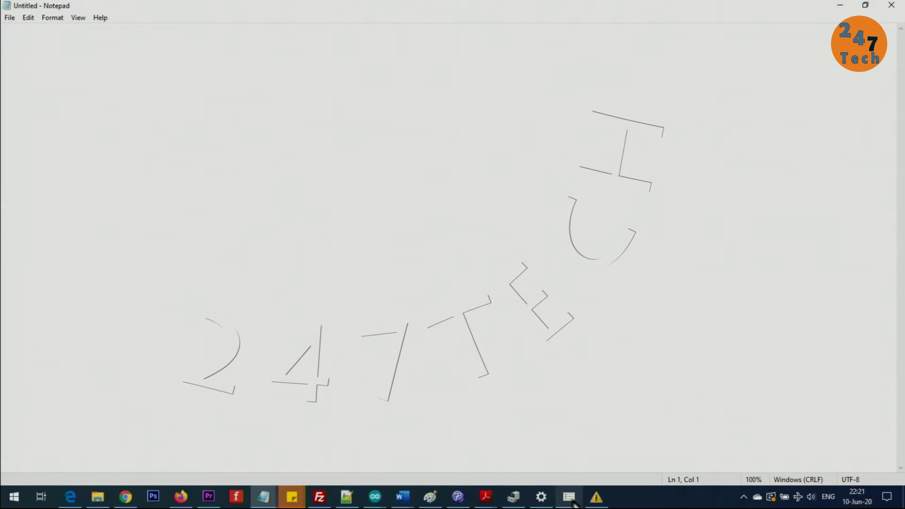
click(596, 496)
click(539, 210)
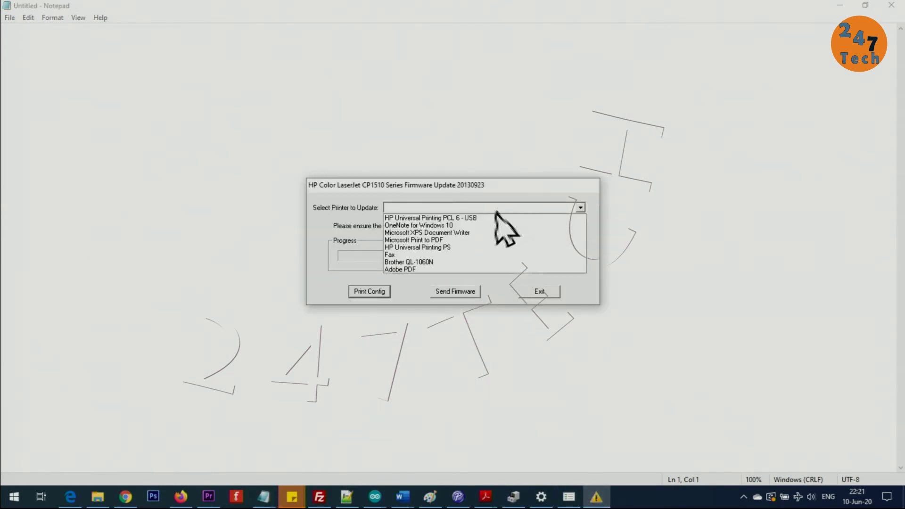
click(474, 219)
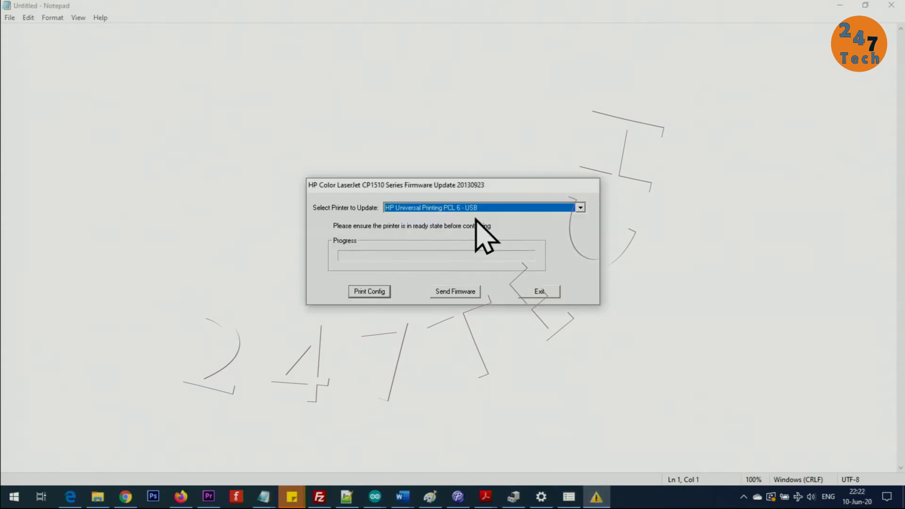
click(457, 292)
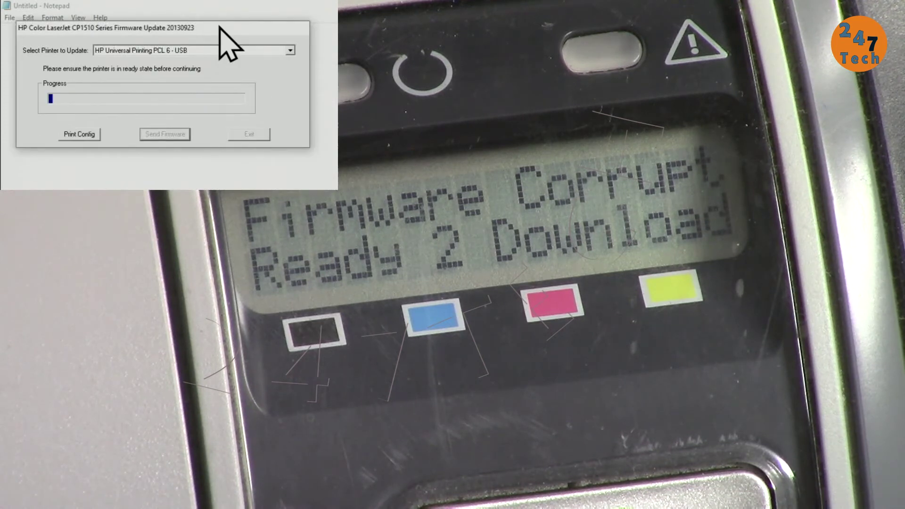
drag(220, 27, 217, 20)
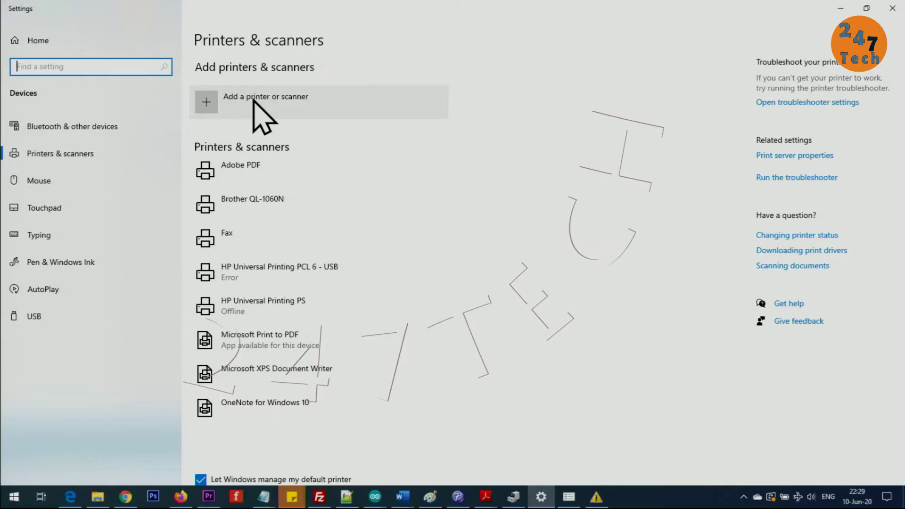
Start adding a local printer with manual settings on the existing port USB001 (Virtual printer port for USB).
click(256, 98)
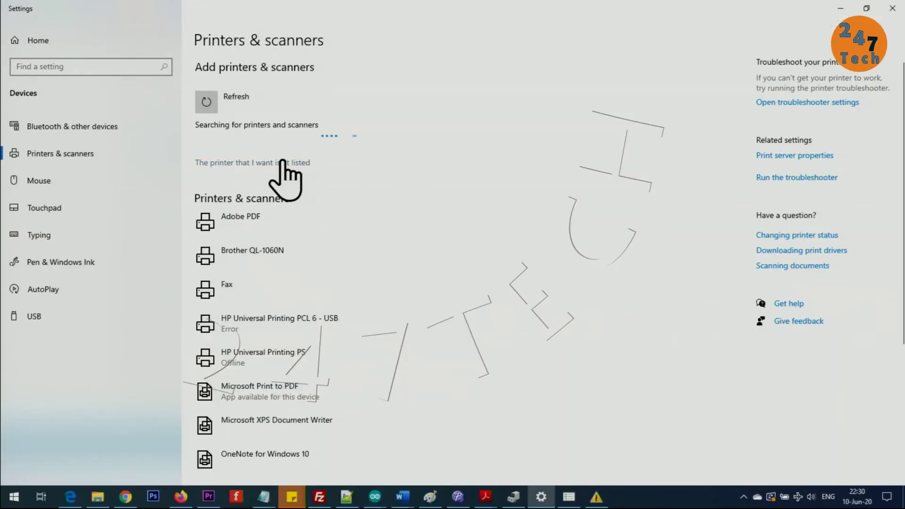
click(266, 163)
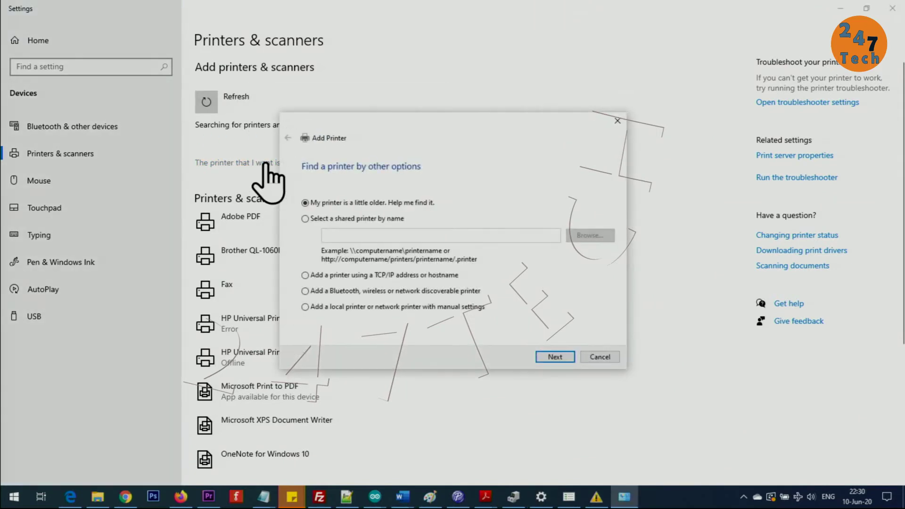
click(328, 307)
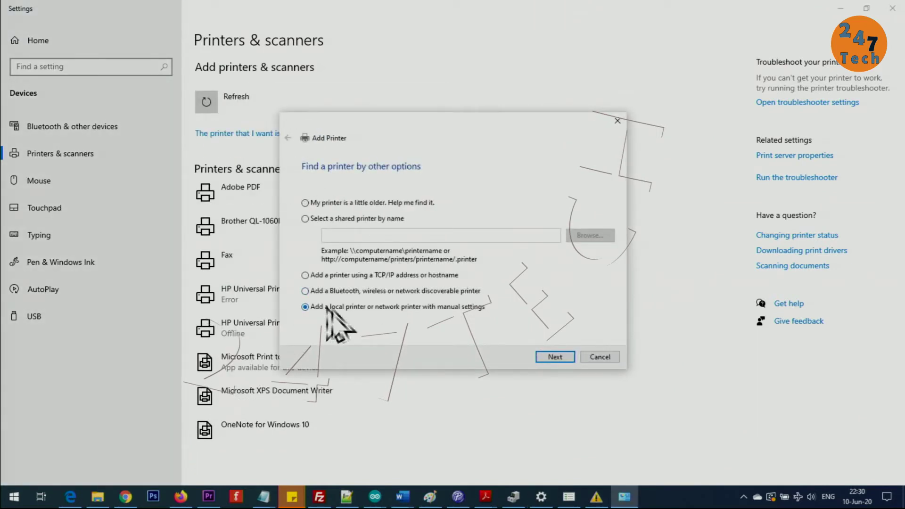
click(566, 358)
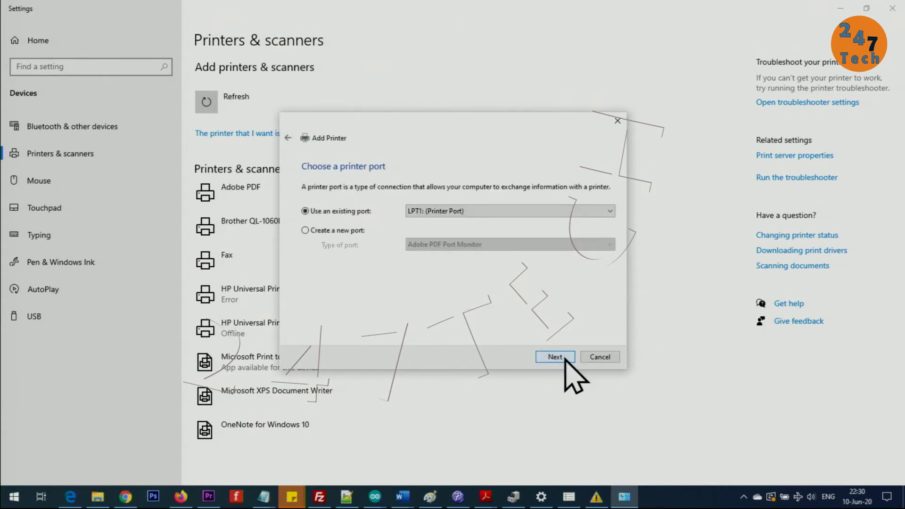
click(474, 212)
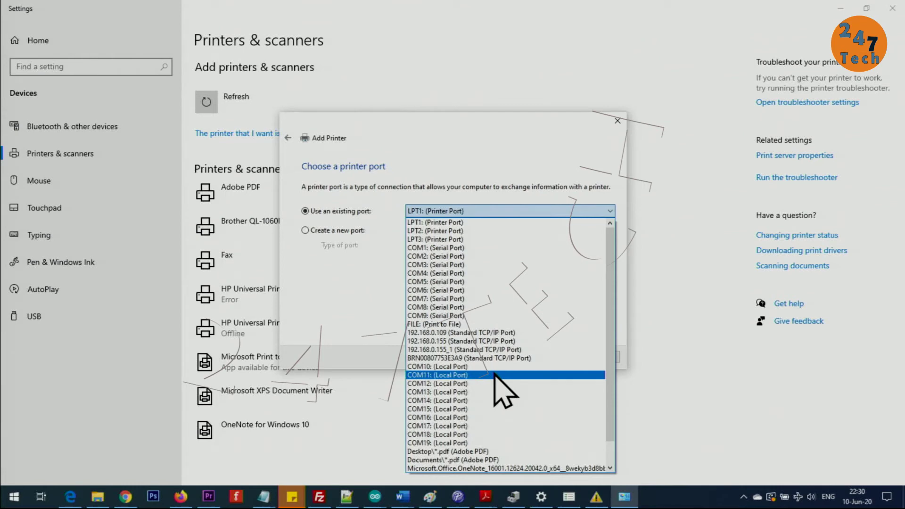
scroll(502, 403, down, 1)
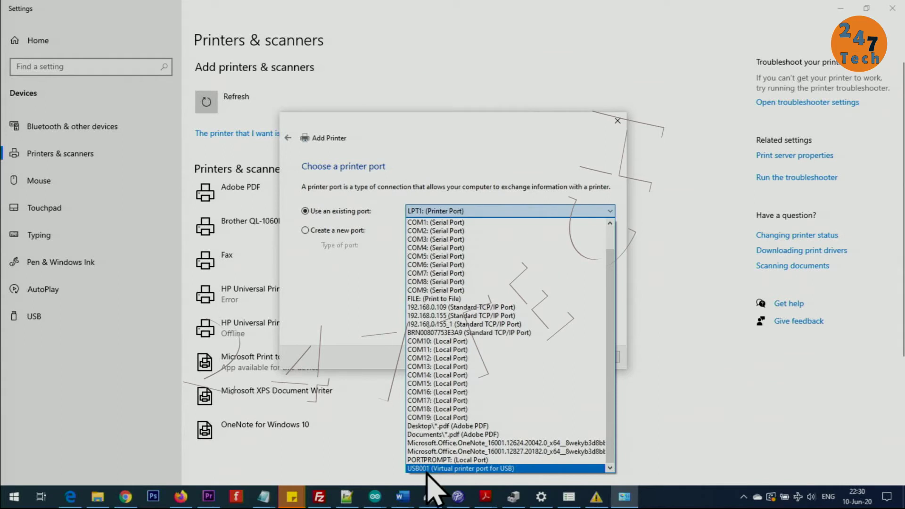
key(Return)
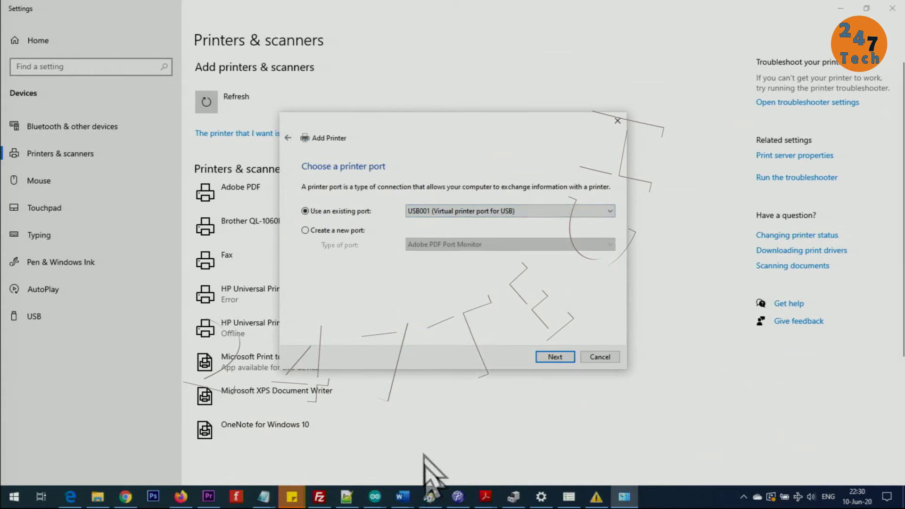
click(555, 357)
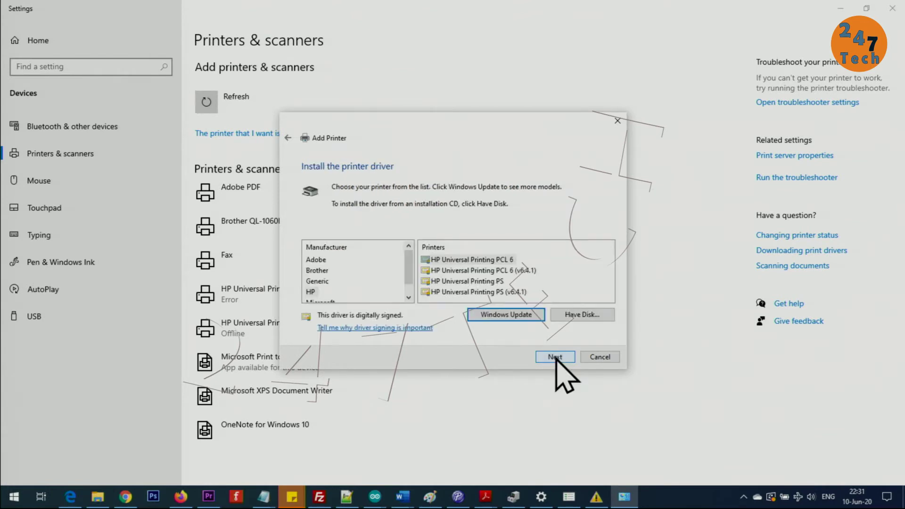
Choose the HP Universal Printing PS driver from manufacturer HP and replace the current driver.
click(311, 292)
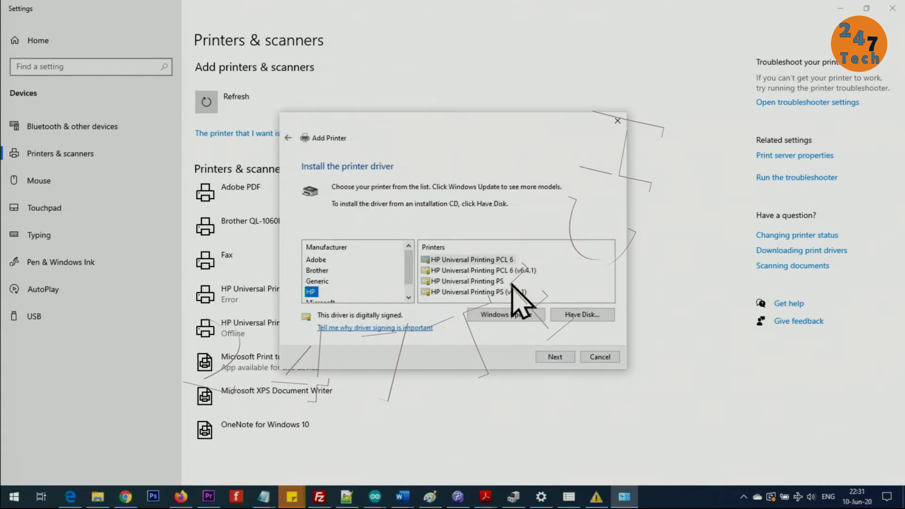
click(474, 260)
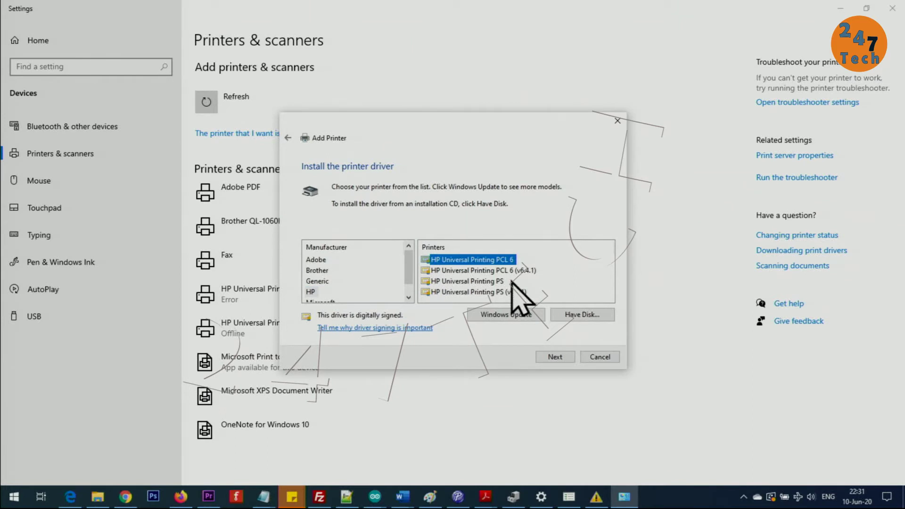
click(501, 281)
click(503, 260)
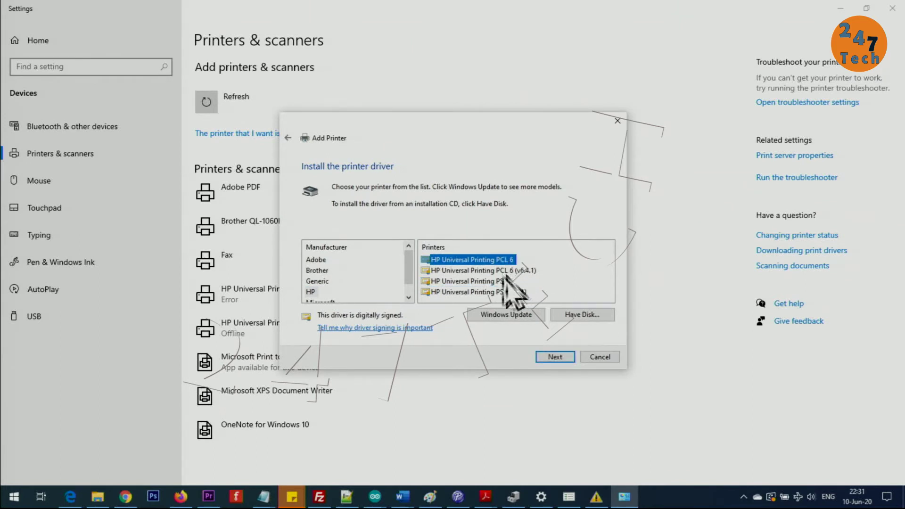
click(501, 282)
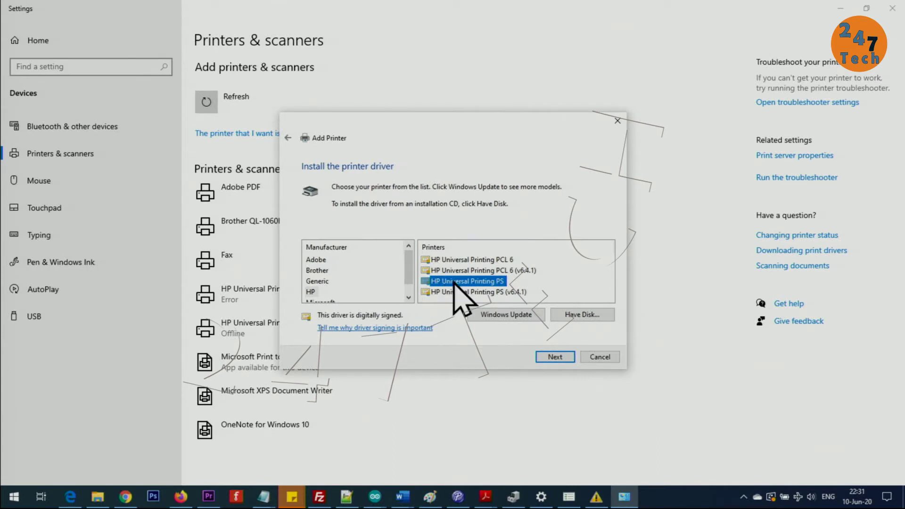
click(561, 359)
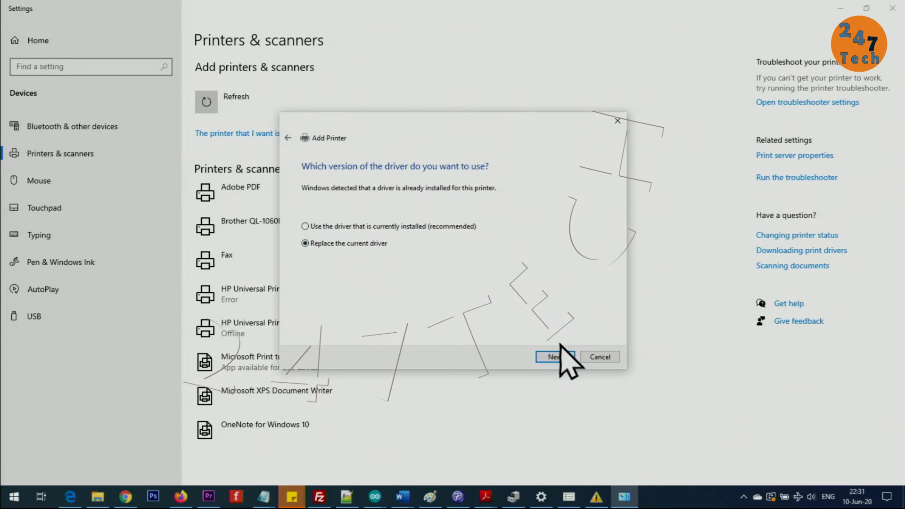
click(560, 359)
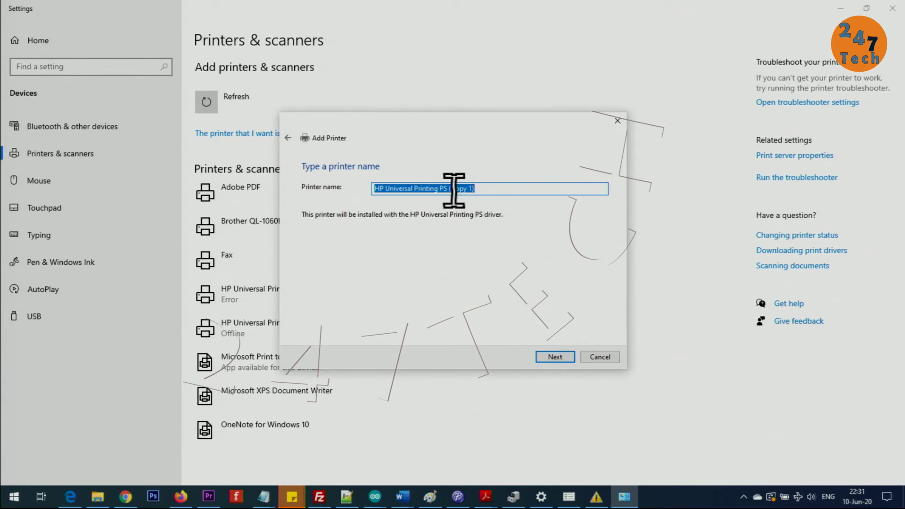
Name the printer HP Universal Printing PS (USB001), leave it unshared and finish adding it.
click(474, 190)
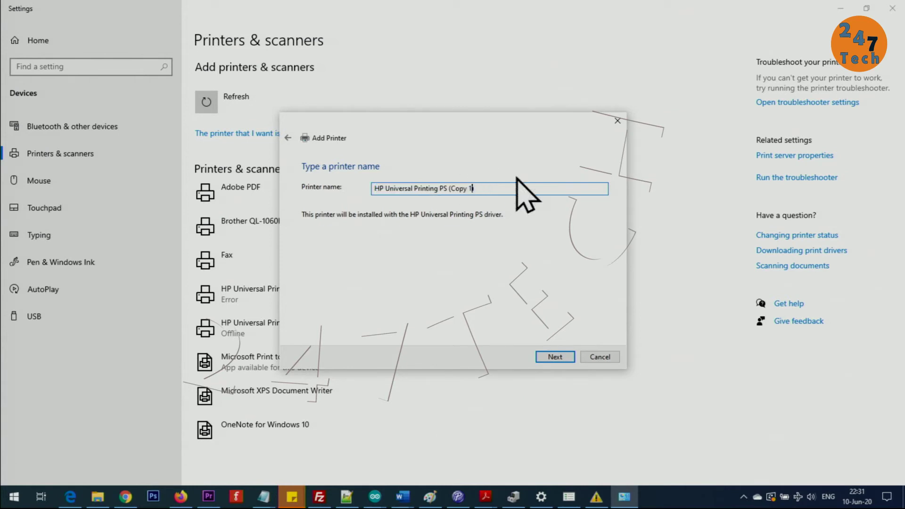
key(Left)
key(BackSpace)
key(BackSpace)
key(BackSpace)
key(BackSpace)
key(BackSpace)
key(BackSpace)
text(USB000)
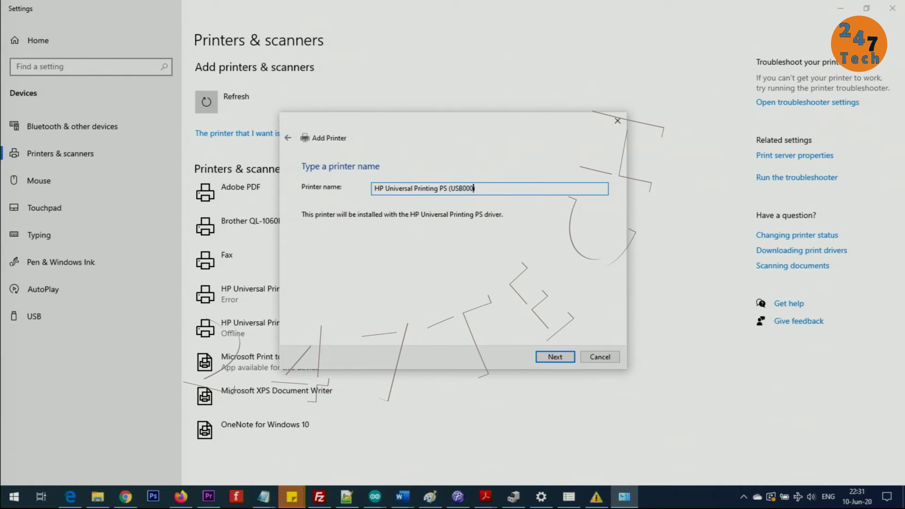
key(BackSpace)
text(1)
click(556, 357)
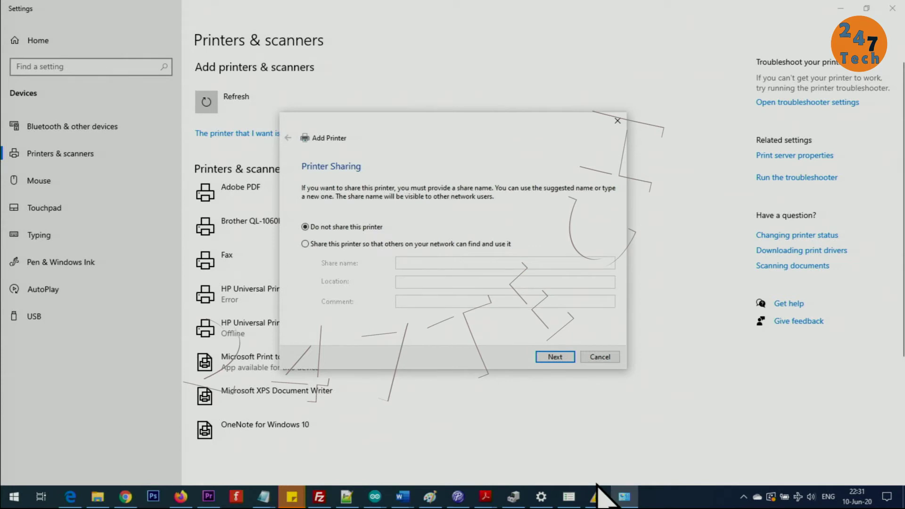
click(554, 357)
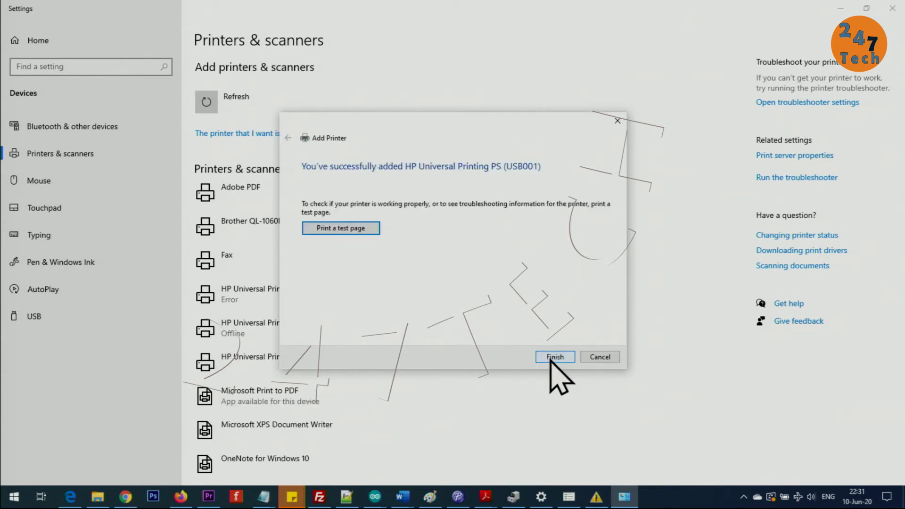
click(551, 362)
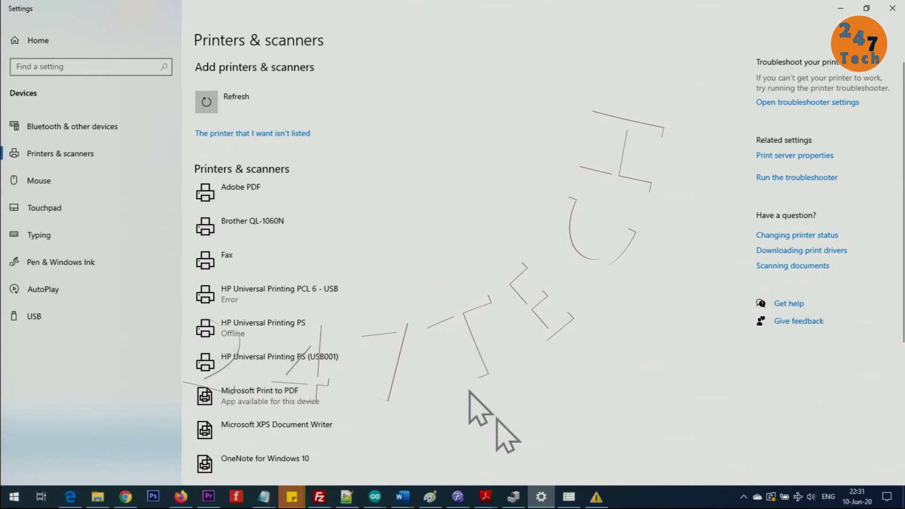
Rerun CP1510_Series_FW_Update-20130923 (2).exe and send the firmware to HP Universal Printing PS (USB001).
click(98, 497)
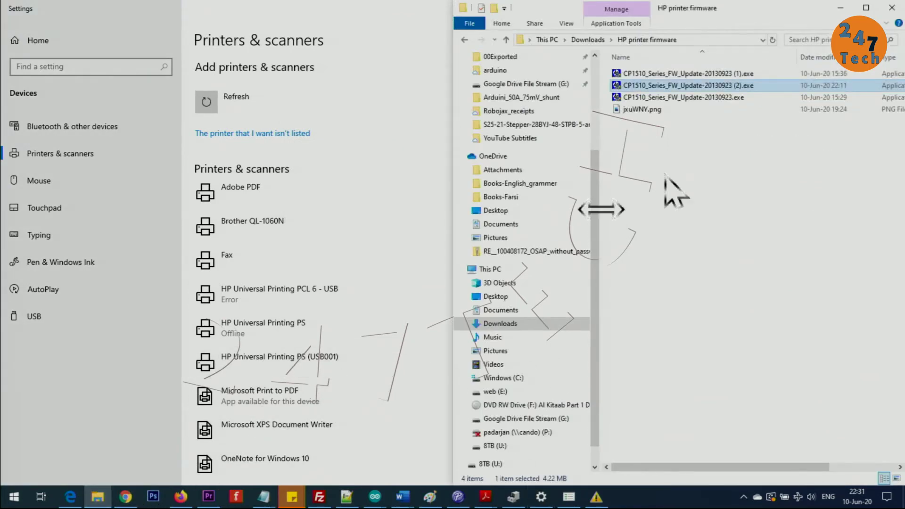
double_click(722, 86)
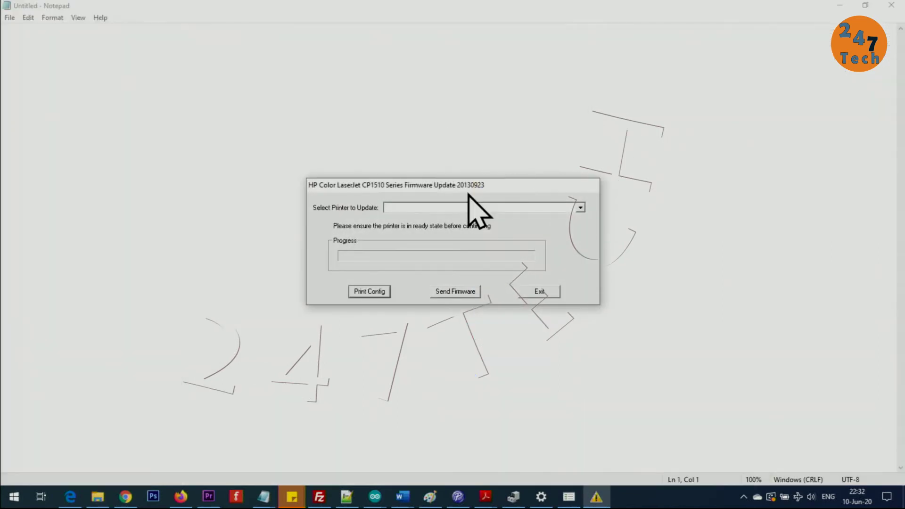
click(561, 208)
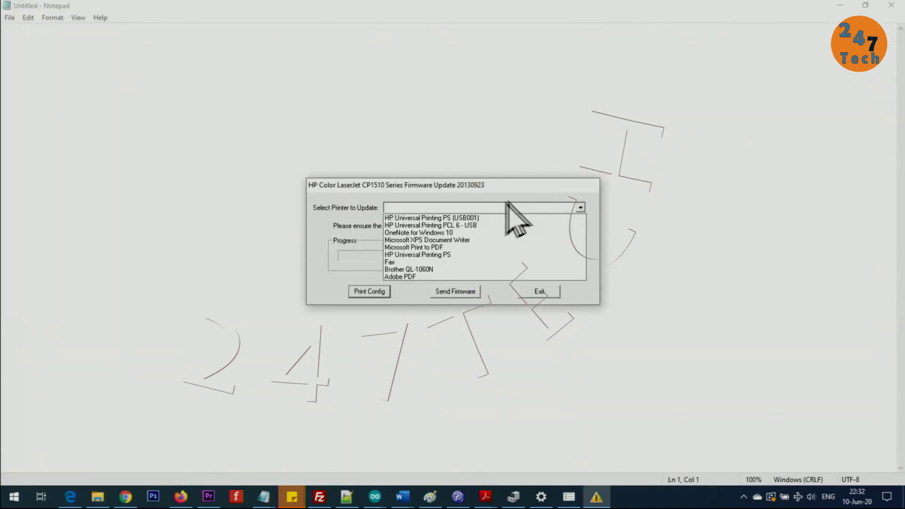
click(487, 218)
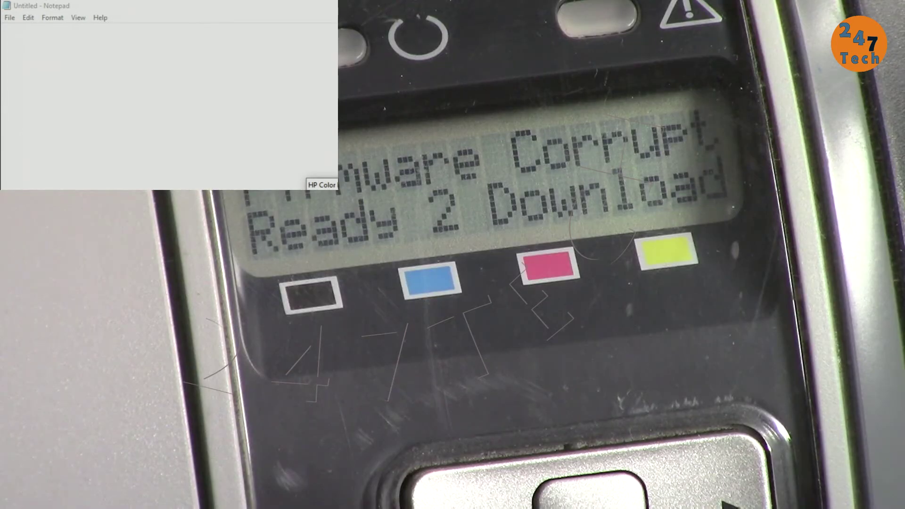
click(265, 172)
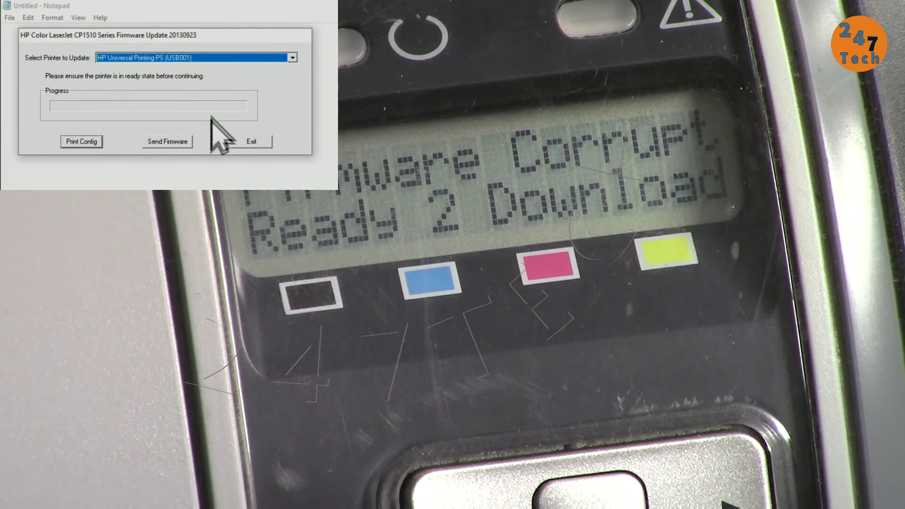
click(184, 140)
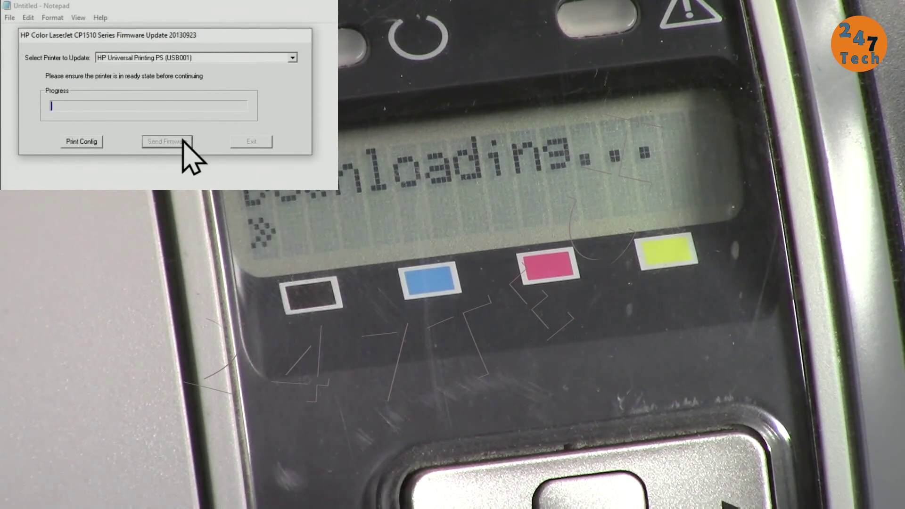